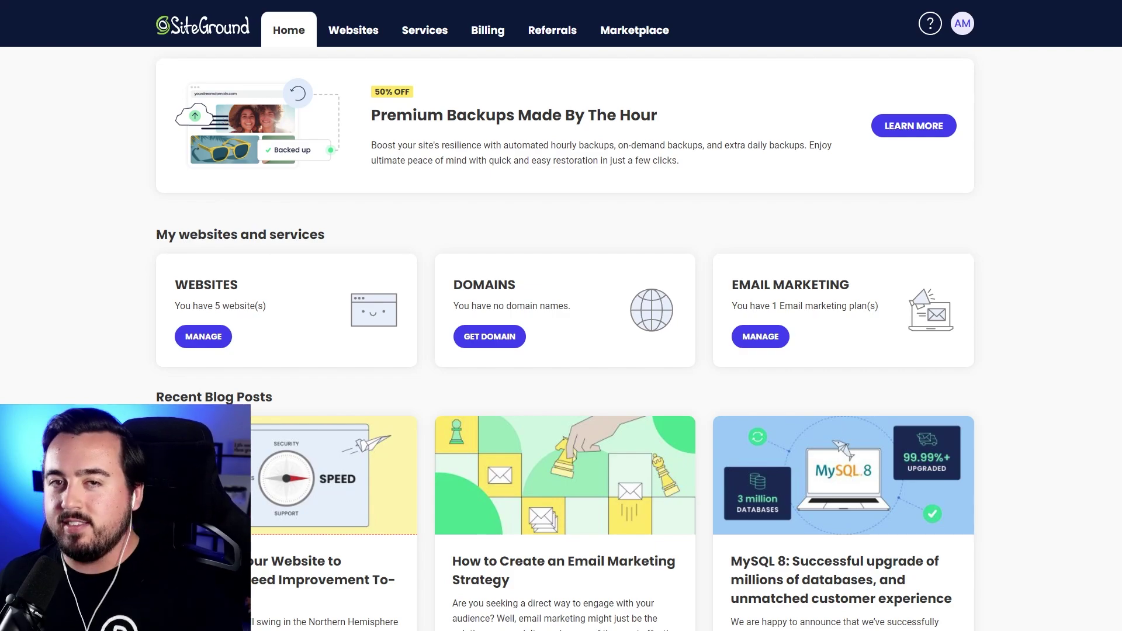
Start adding a new website to the SiteGround hosting account and choose its domain type
click(202, 342)
click(907, 65)
drag(548, 234, 468, 232)
click(565, 319)
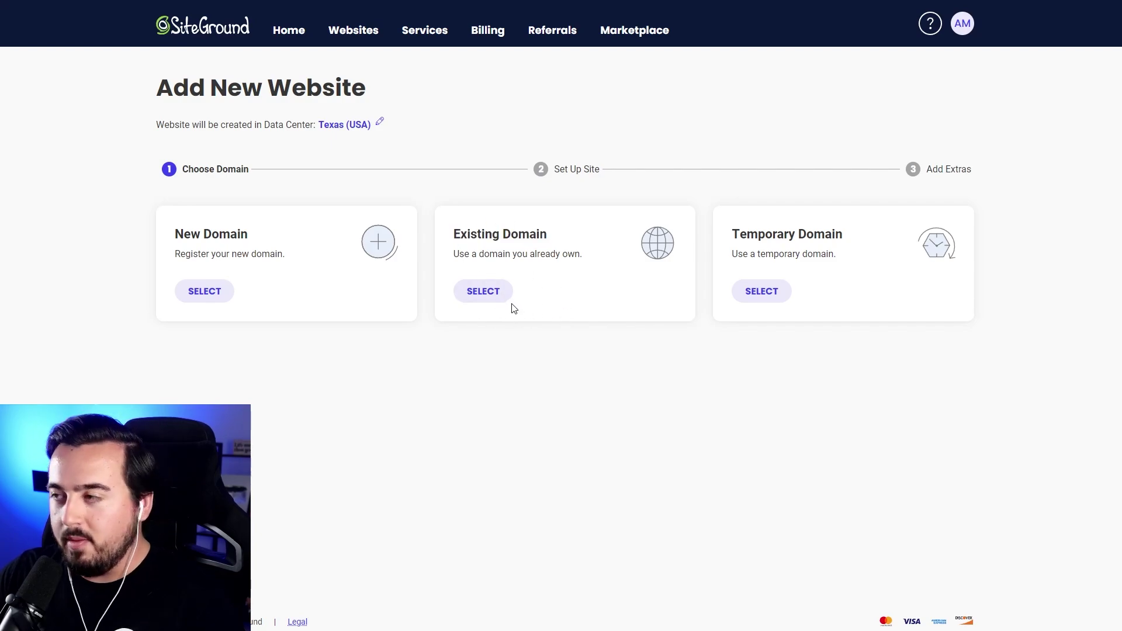
click(493, 295)
Create the site as a new website with WordPress as its application, and log in to its WordPress admin
click(199, 305)
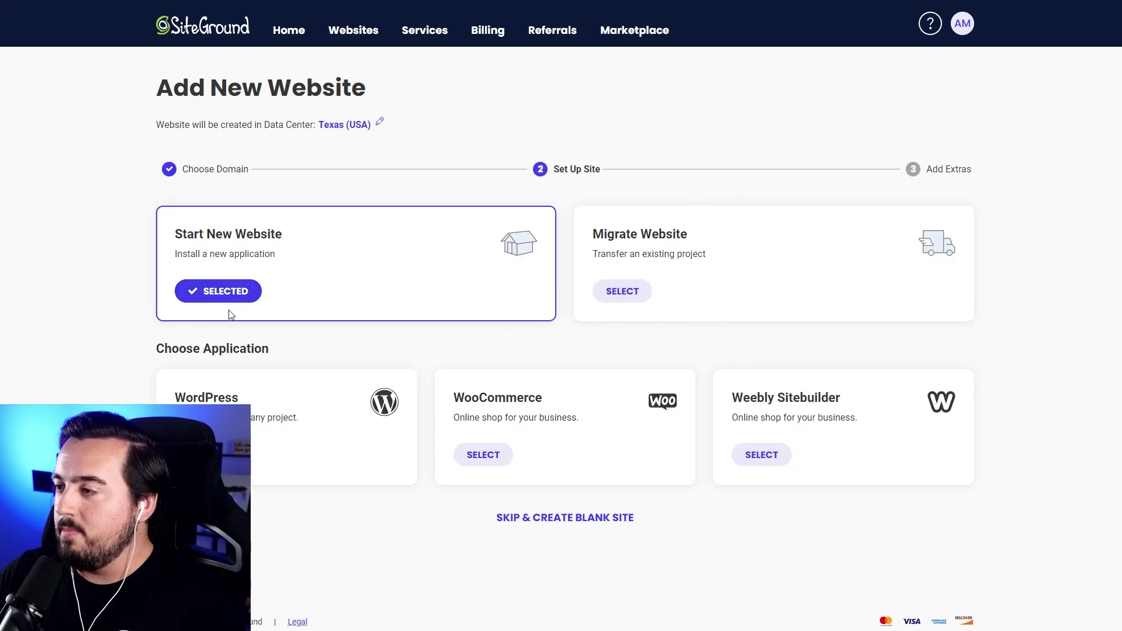
click(205, 455)
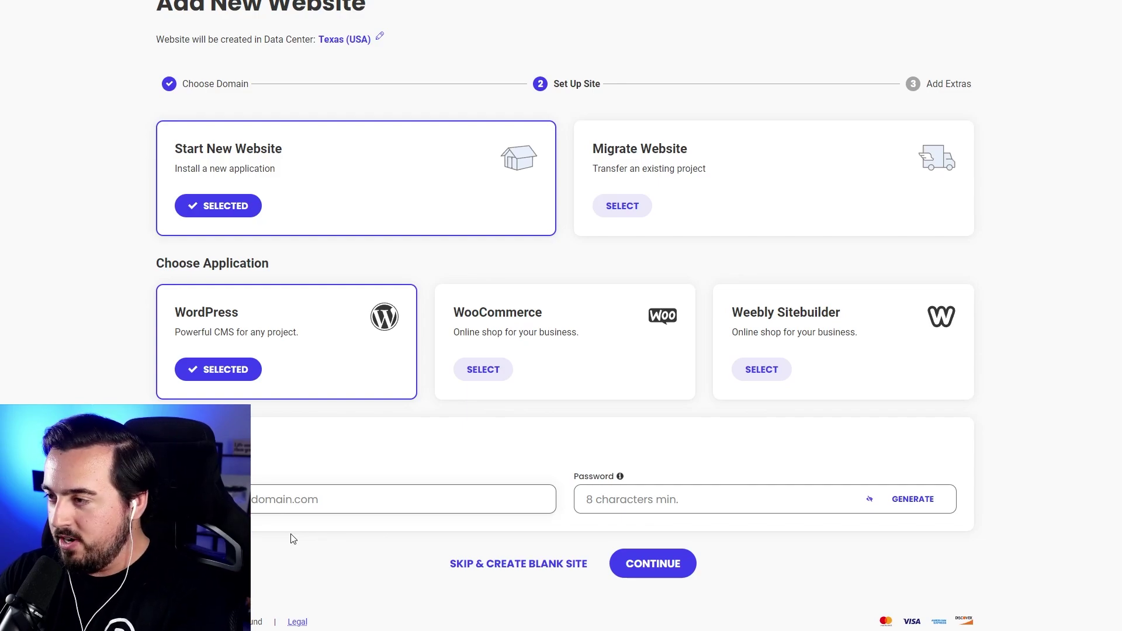
click(681, 568)
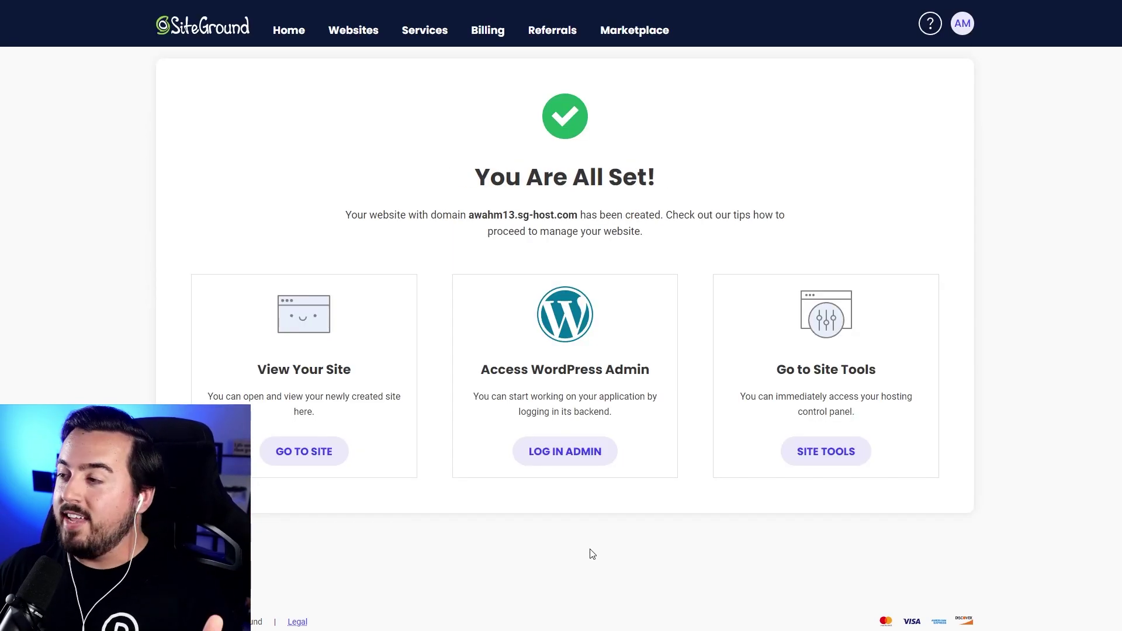
click(582, 460)
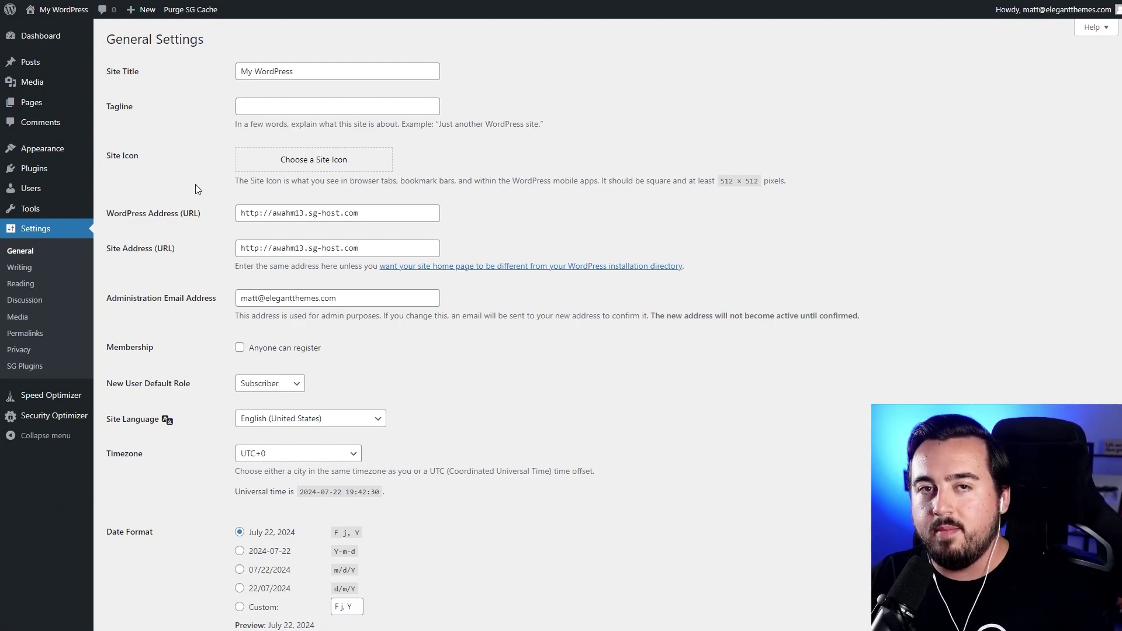
Examine the site title, tagline and timezone in the General settings and the permalink structure in the Permalink settings
drag(164, 76, 109, 115)
click(143, 141)
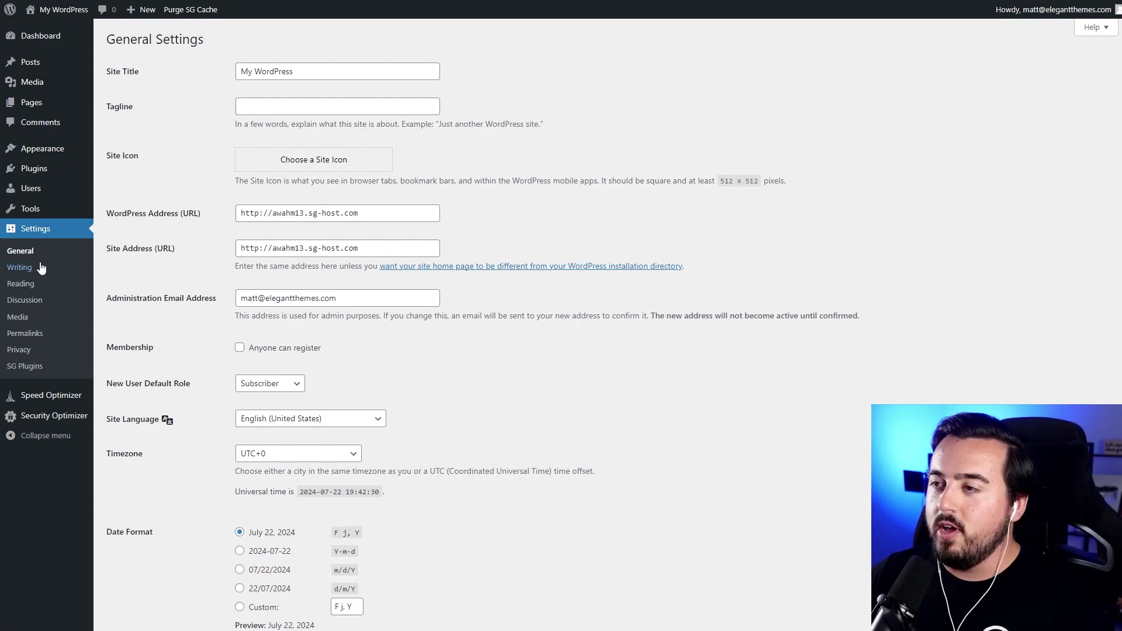
click(22, 338)
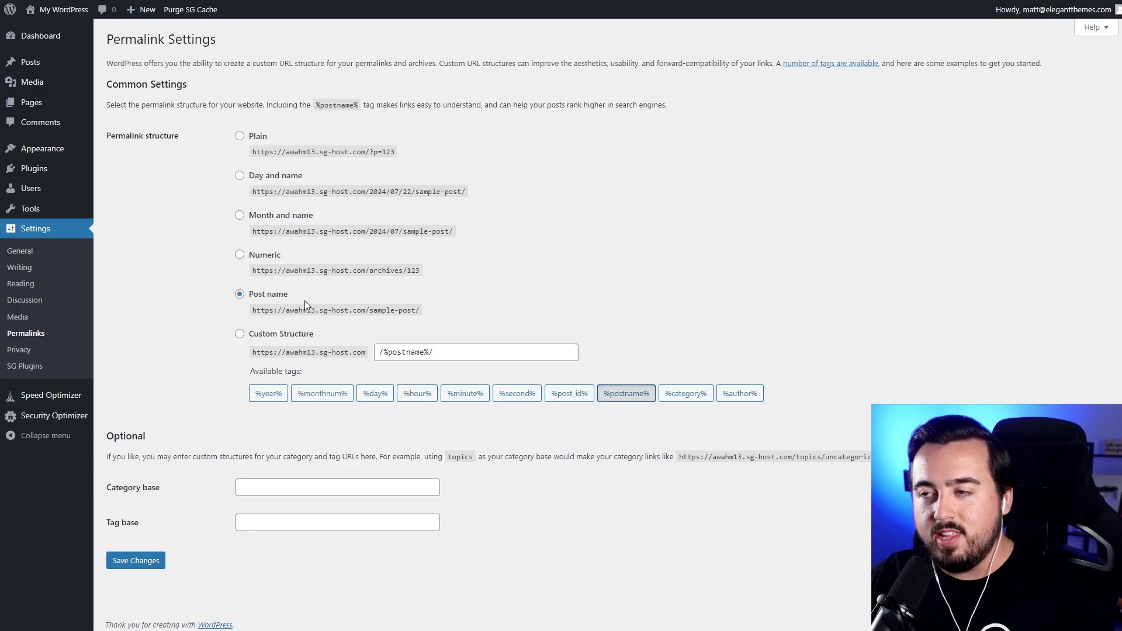
click(47, 242)
click(125, 450)
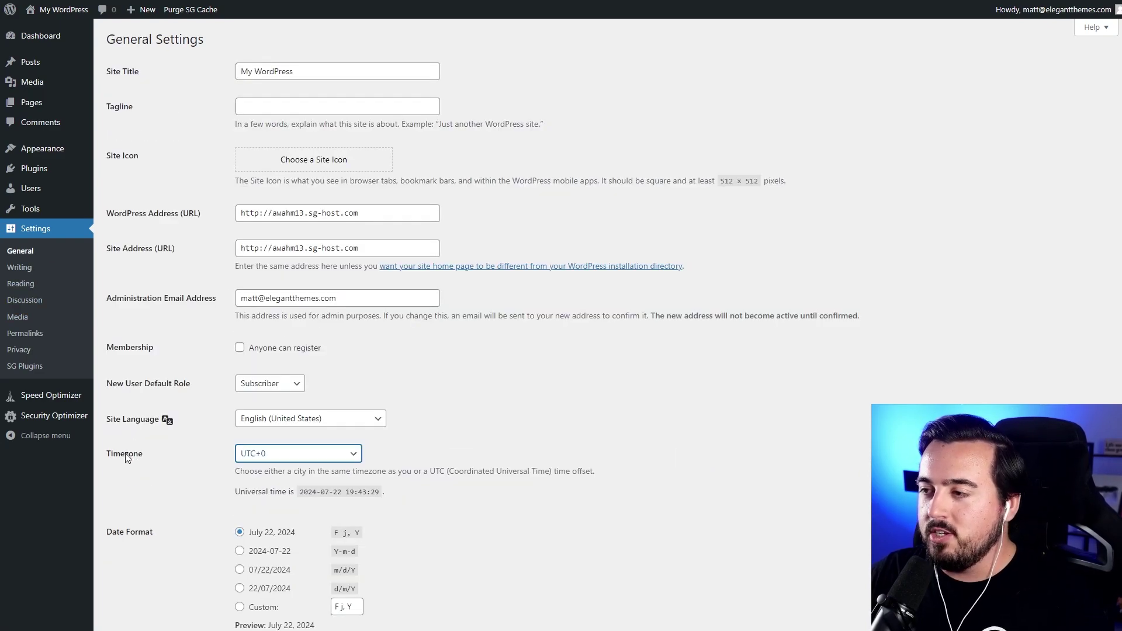
double_click(125, 454)
Examine the homepage display options in the Reading settings, and go on to the Discussion settings
click(21, 283)
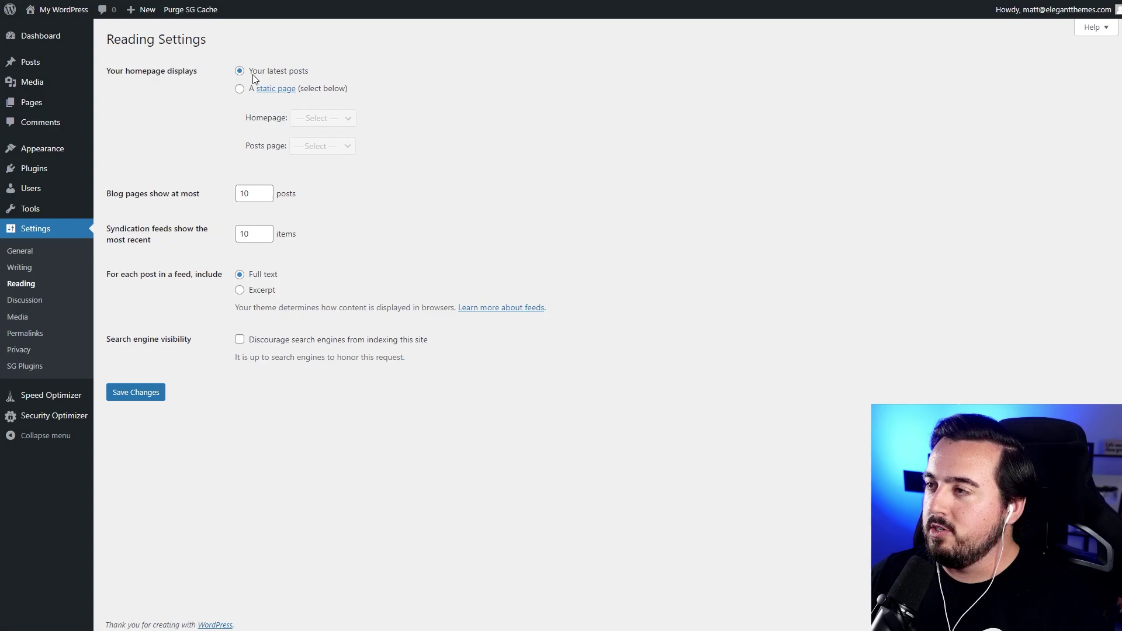
drag(314, 71, 240, 77)
click(283, 87)
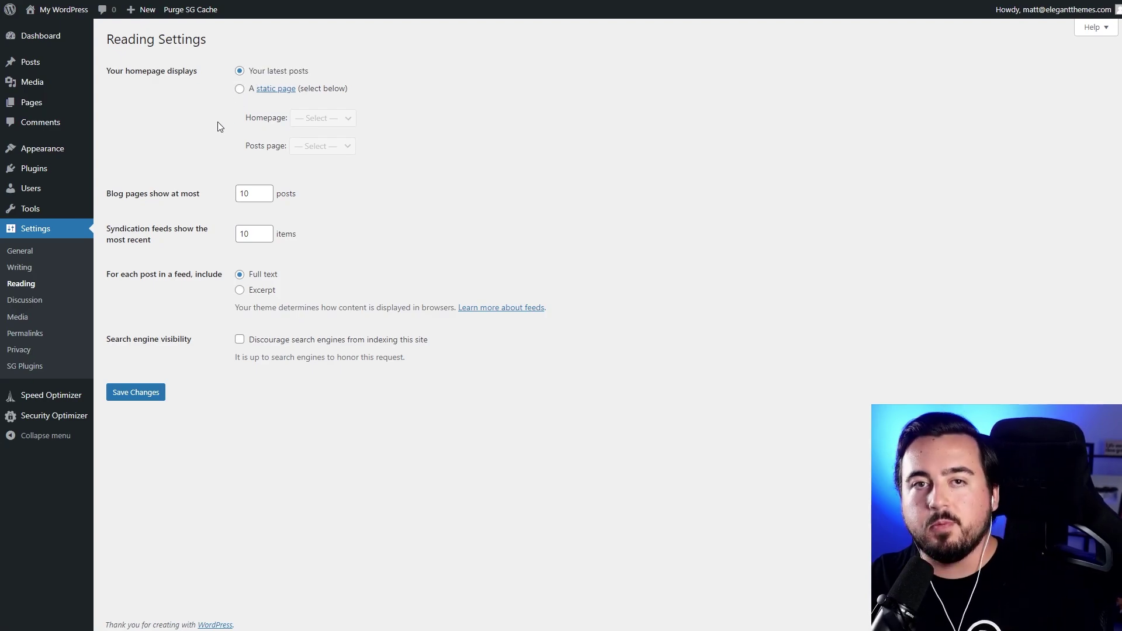
click(88, 300)
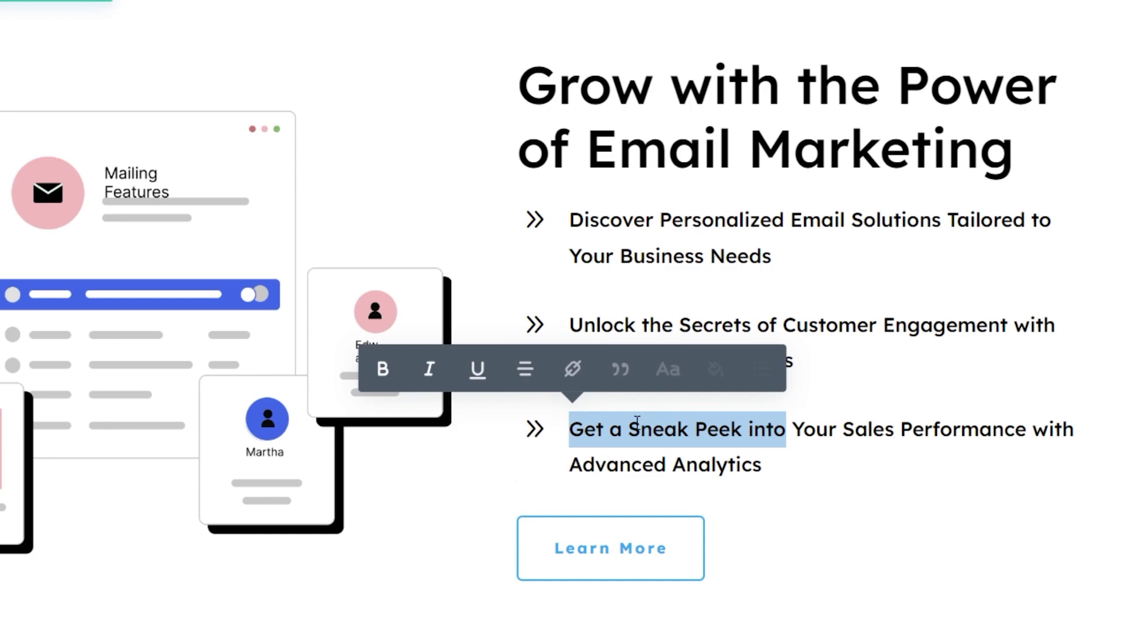
Replace "Get a Sneak Peek into" in the last bullet of the email marketing section with text beginning "Revi"
text(Revi)
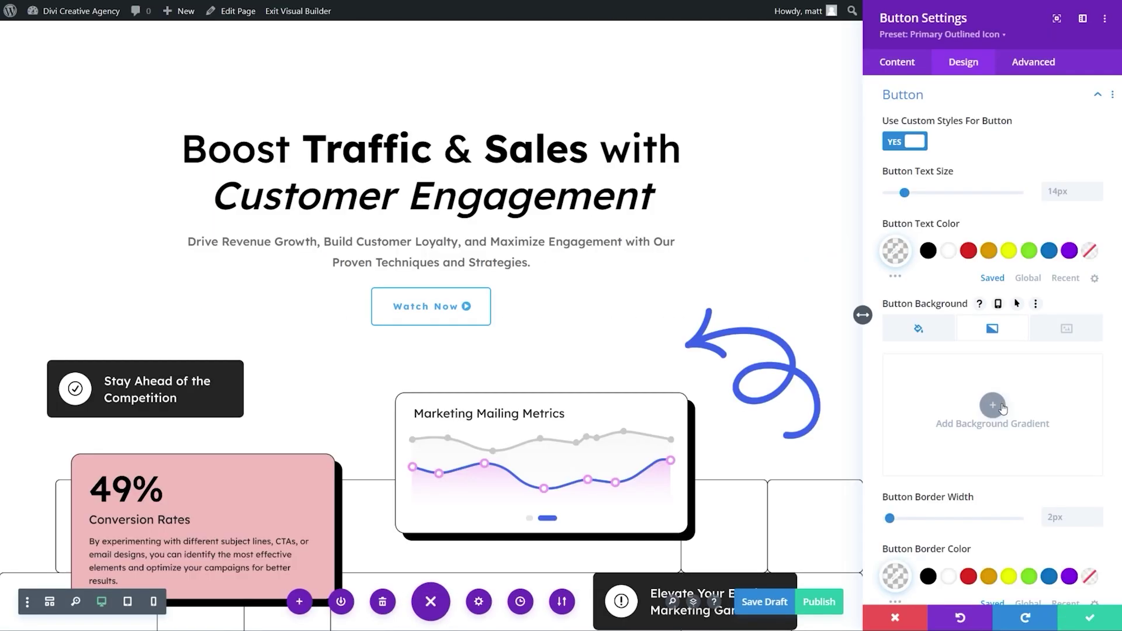
Style the Watch Now button with a gradient background, white #ffffff text and another font, and apply the Roll animation
click(992, 402)
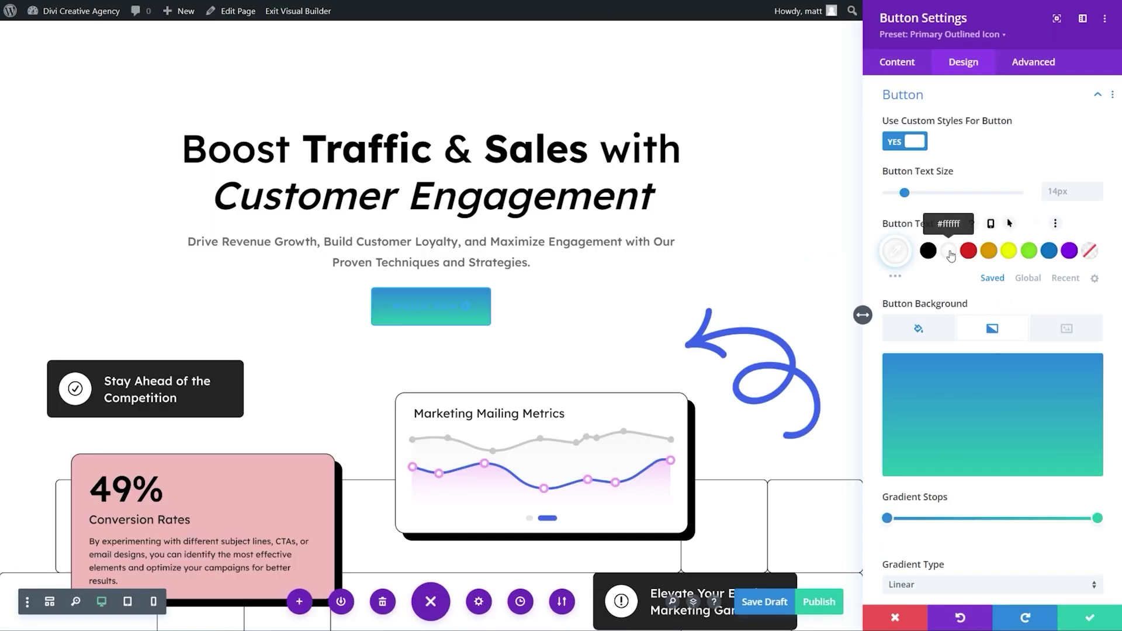
click(950, 255)
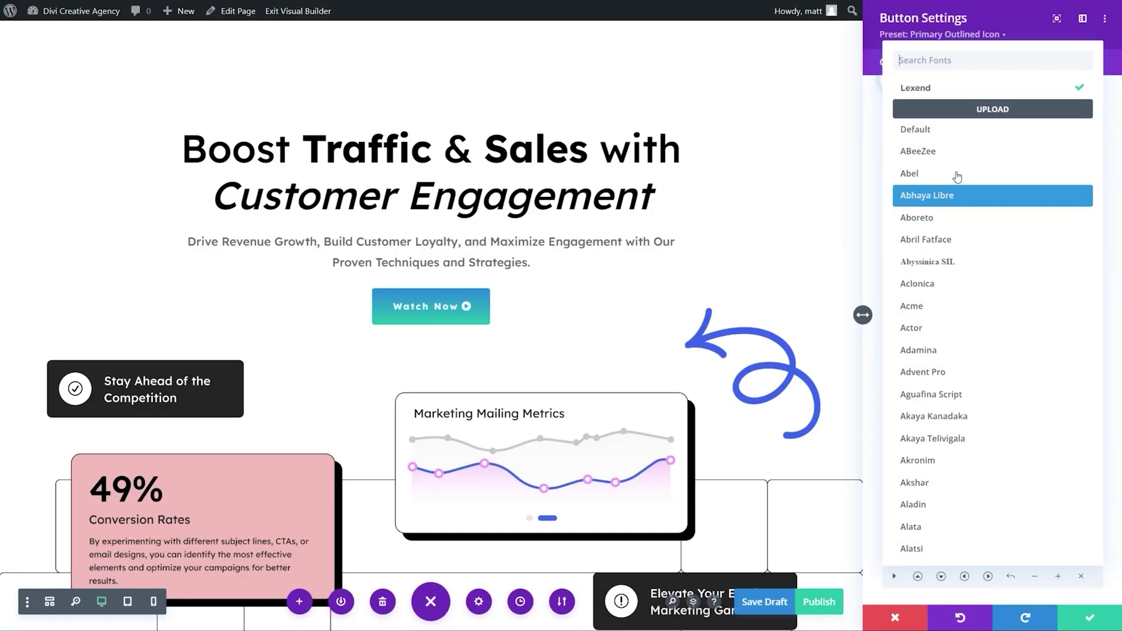
click(924, 173)
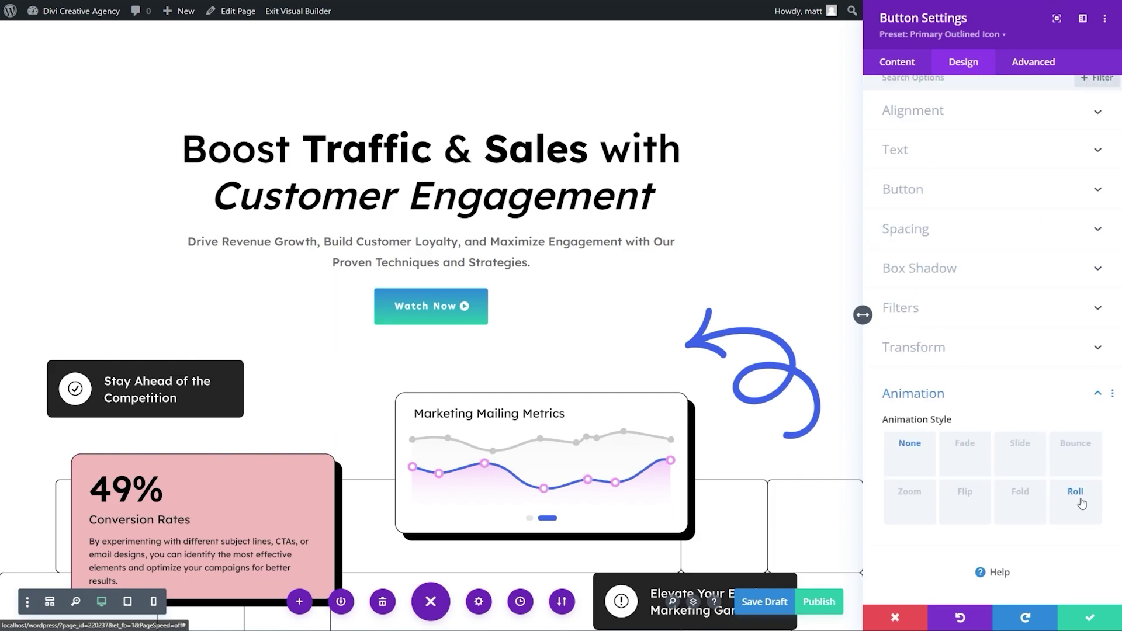
click(1079, 500)
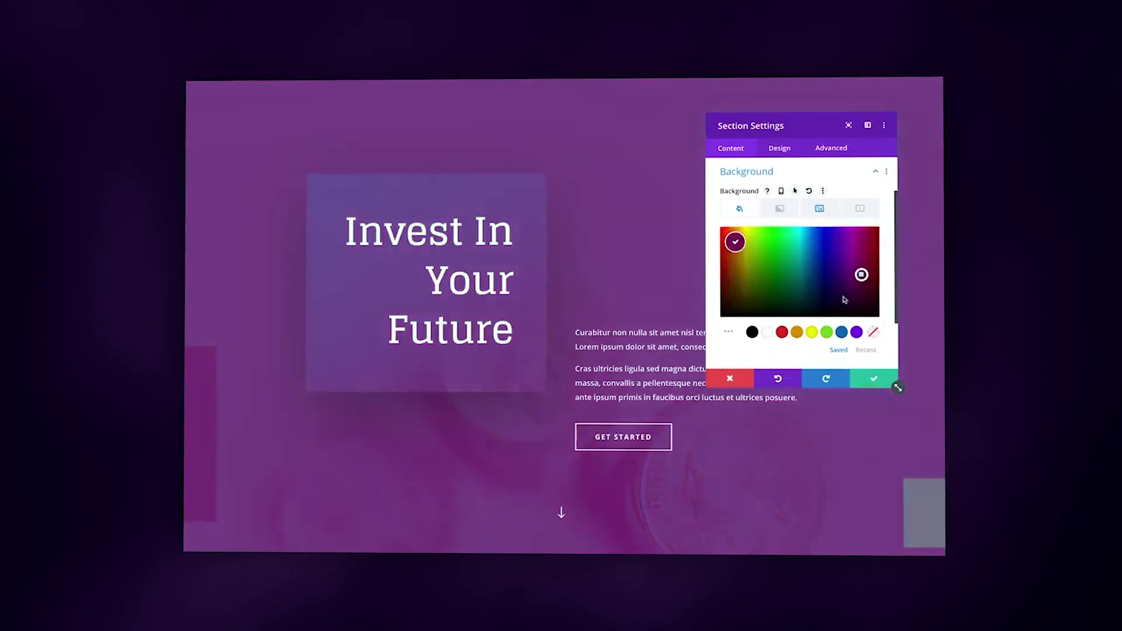
Pick a different background color for the "Invest In Your Future" section
drag(844, 299, 818, 301)
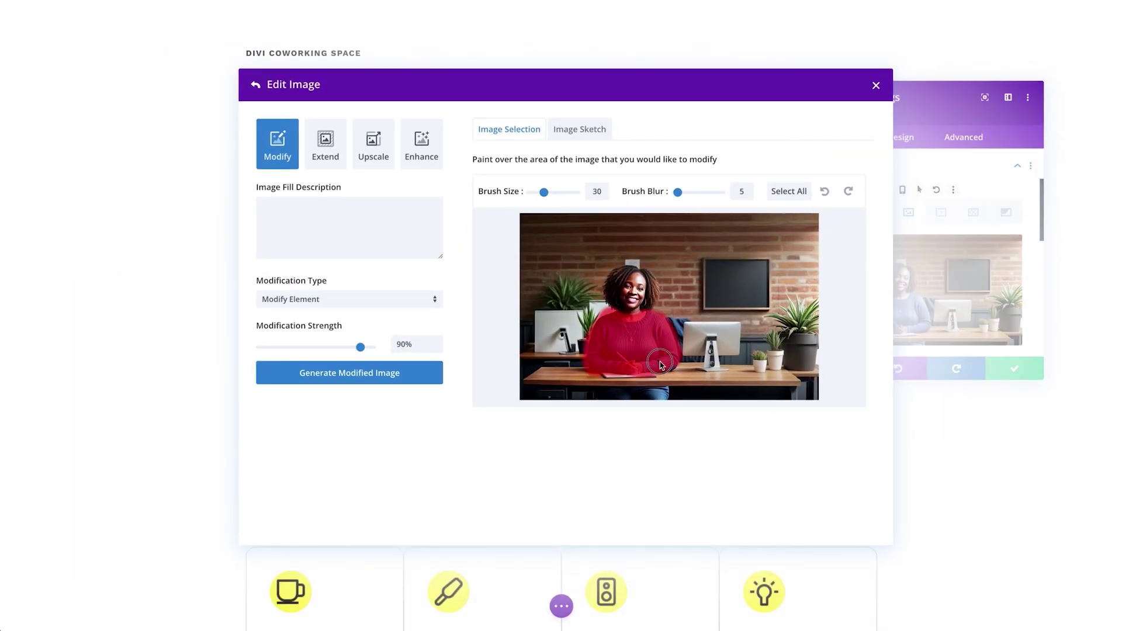
Describe the fill for the painted sweater area of the image as "bright yellow sweater"
text(brigh)
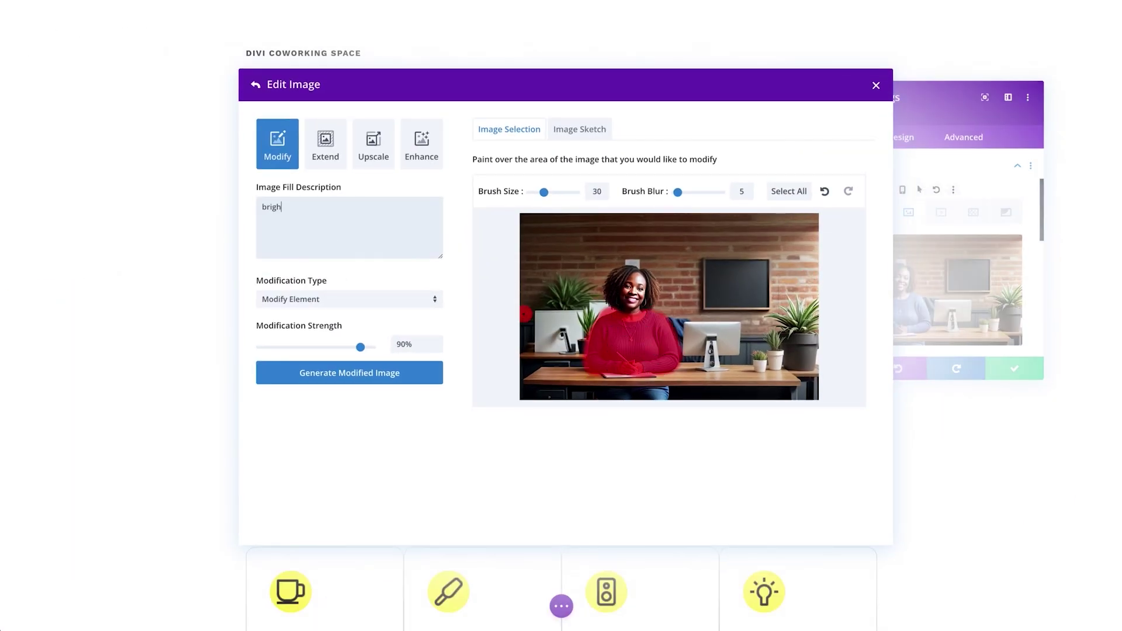
text(t yellow sweater)
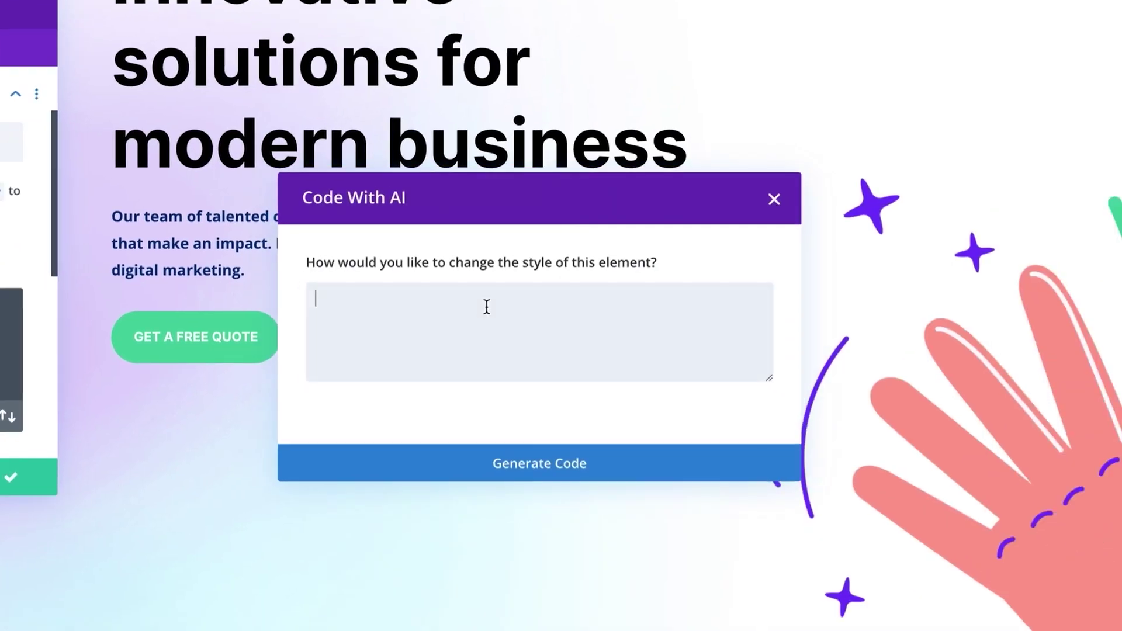
Generate custom CSS with AI from the prompt "Make the image wave like a waving hand" and apply the resulting code
text(Make the image wave like a waving hand)
click(528, 411)
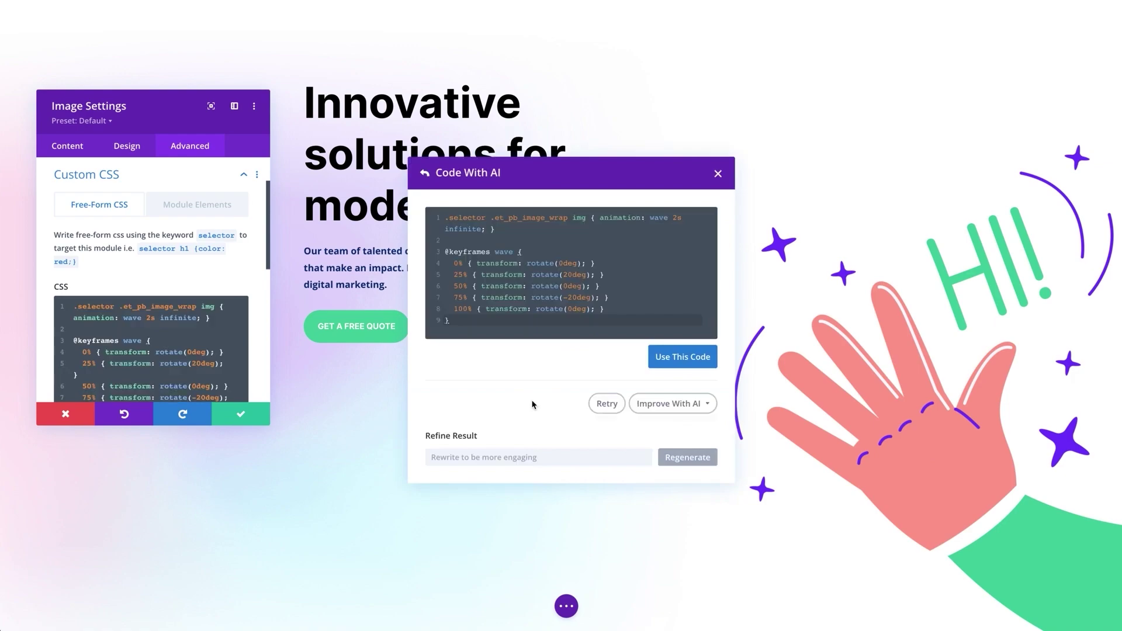
click(675, 358)
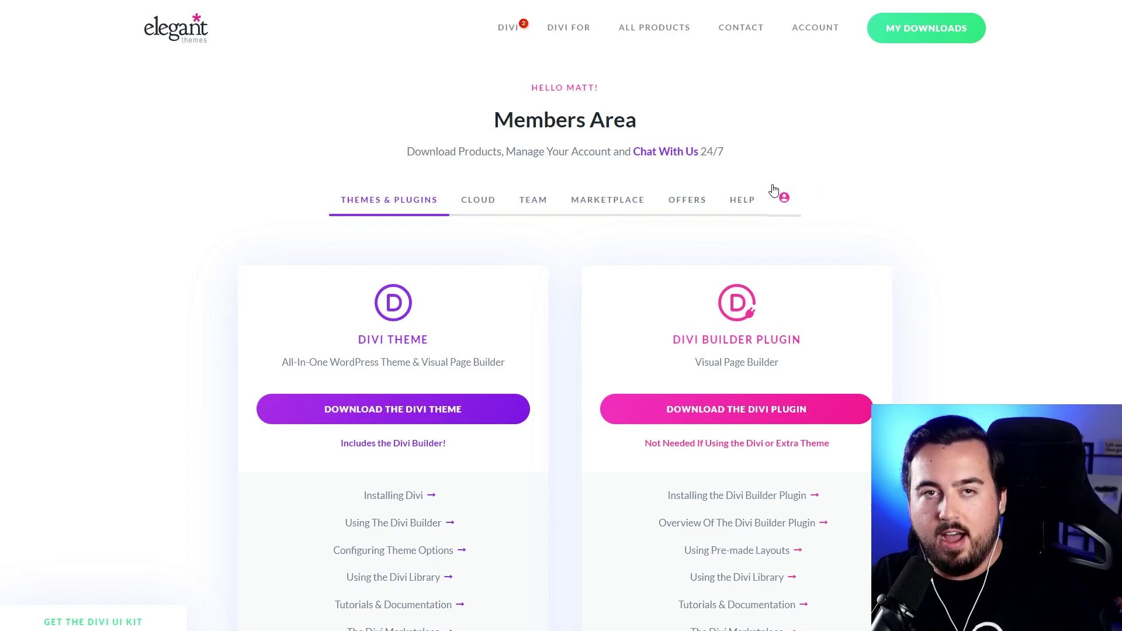
Generate a new API key in the Elegant Themes account and go to the product downloads
mouse_move(818, 35)
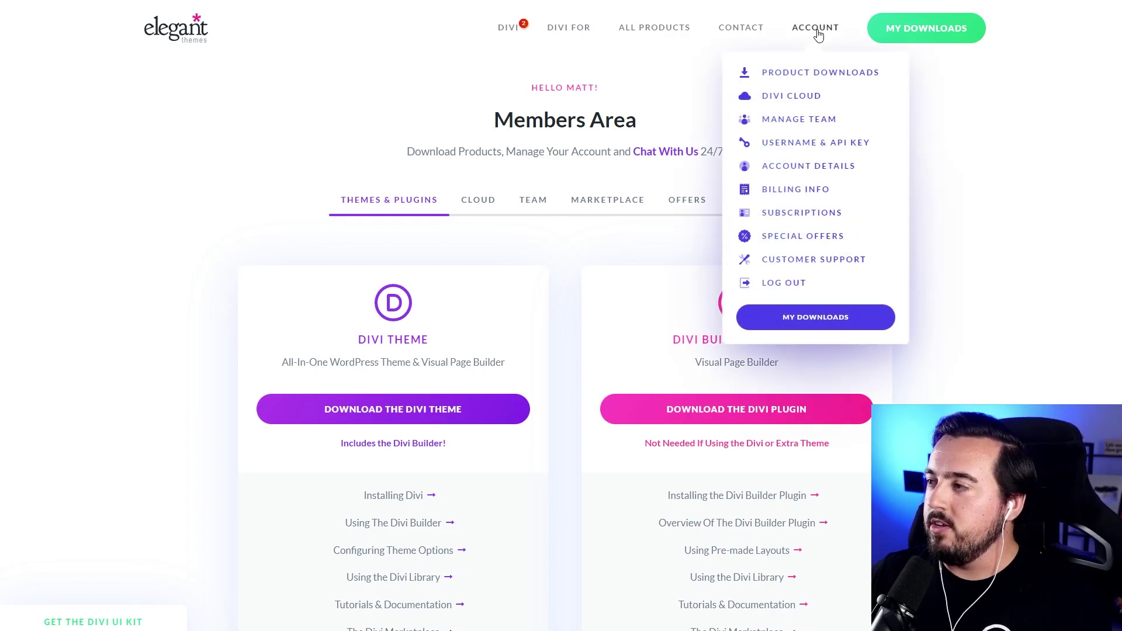
click(800, 149)
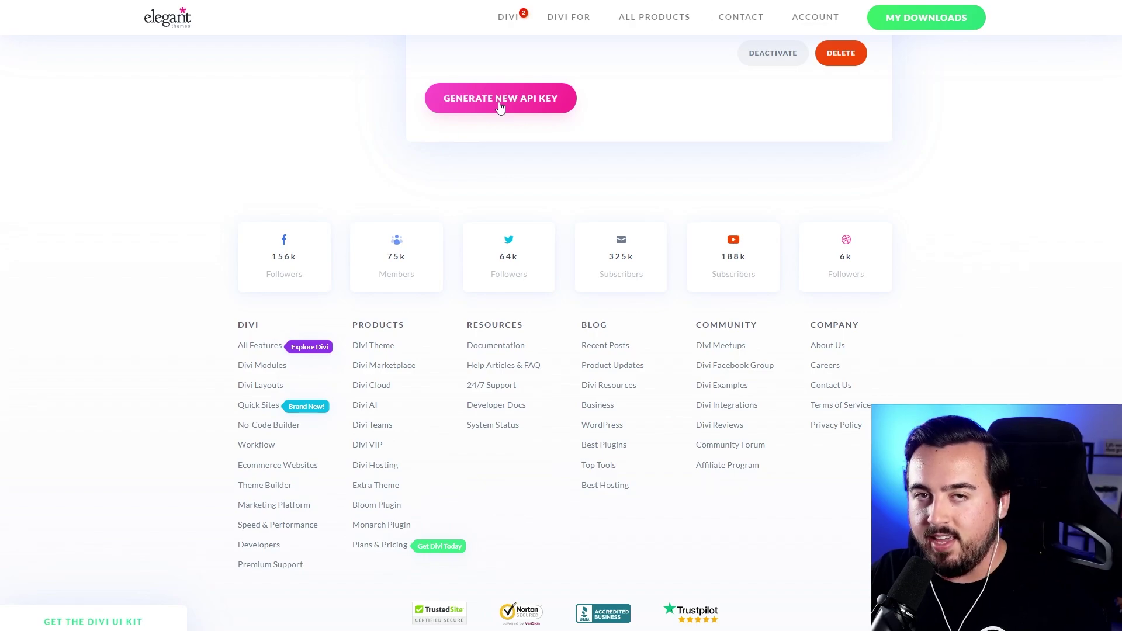
click(500, 107)
click(556, 125)
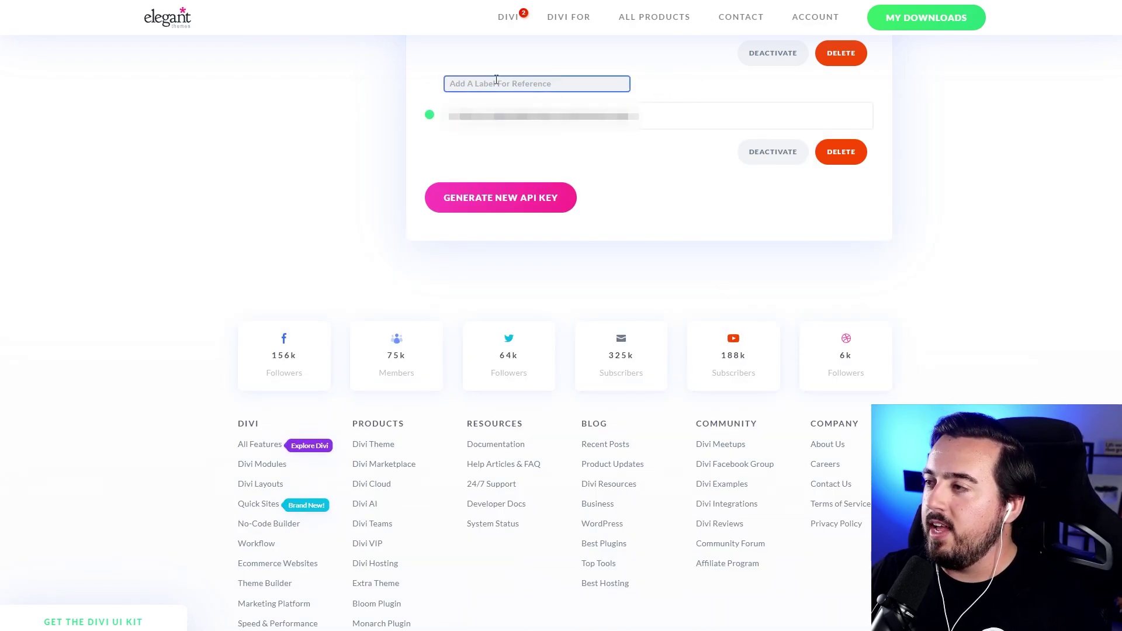
mouse_move(825, 21)
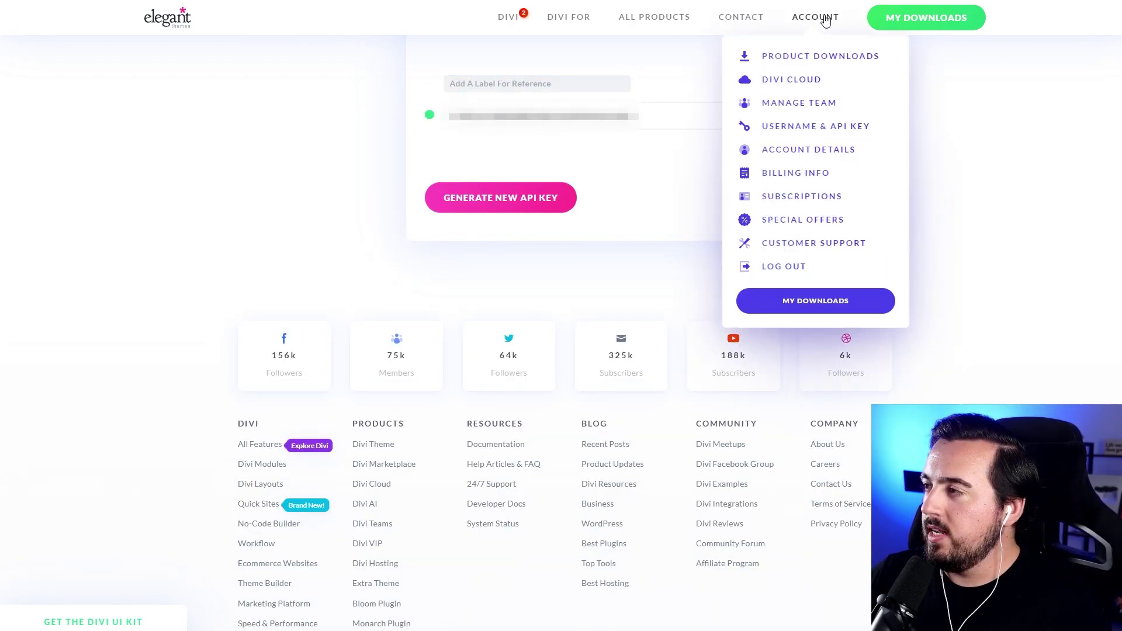
click(838, 59)
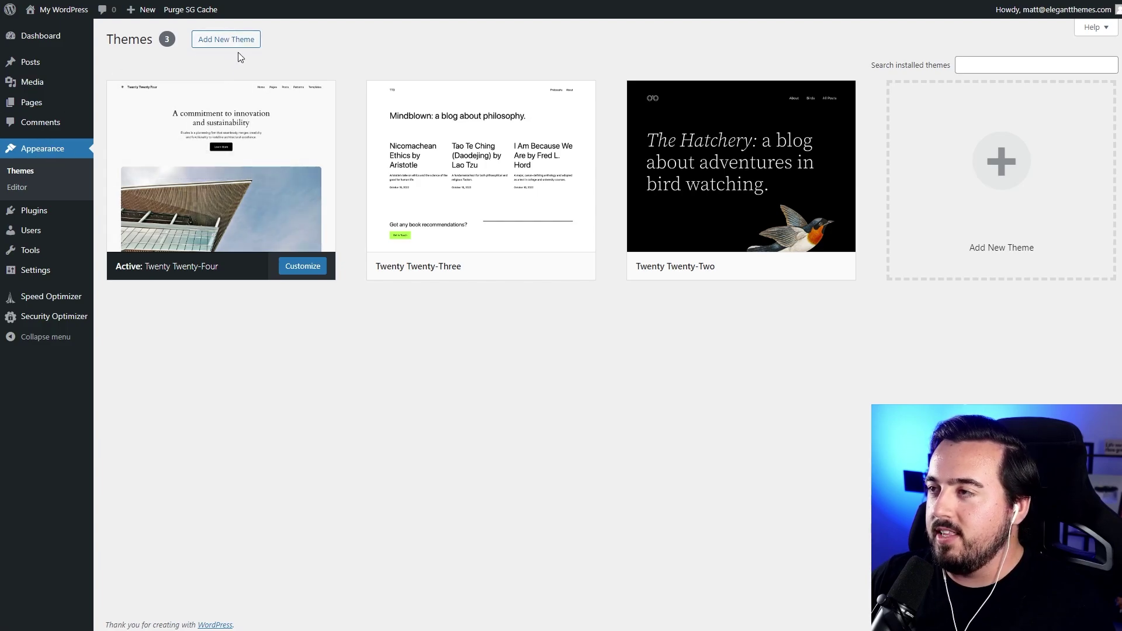
Install the Divi theme in WordPress from the uploaded file Divi (8).zip and activate it
click(221, 41)
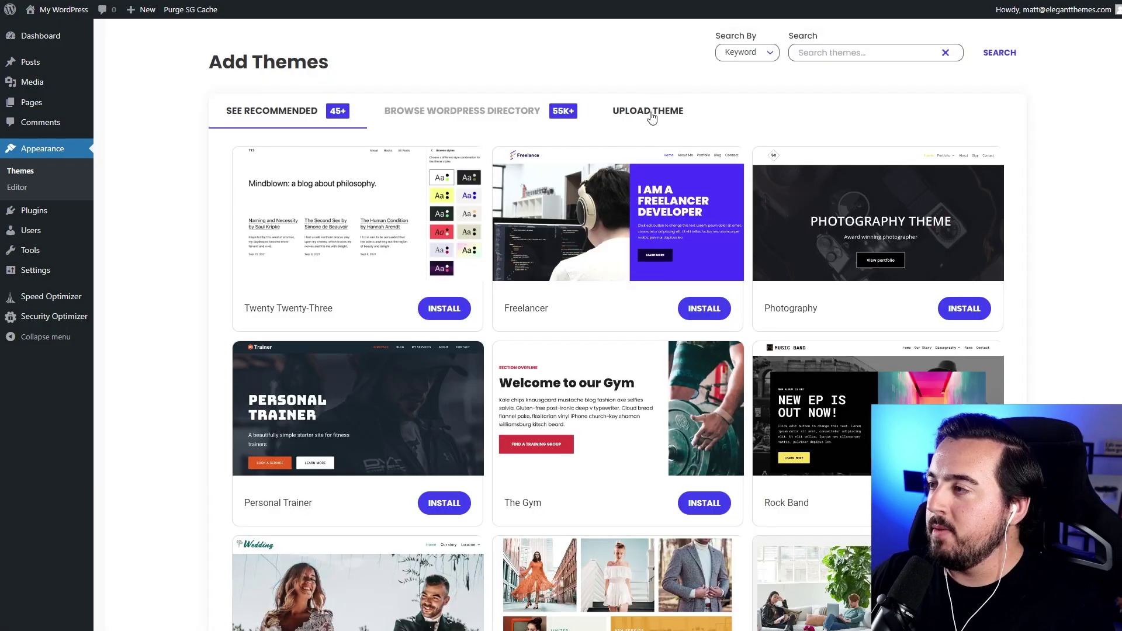
click(652, 117)
click(887, 215)
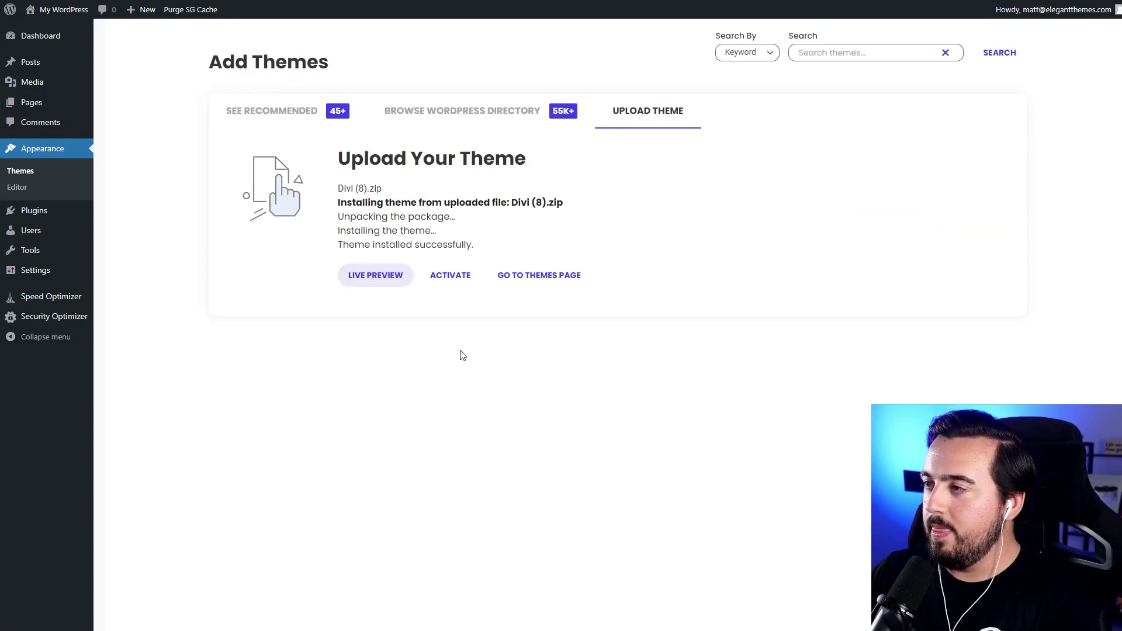
click(450, 277)
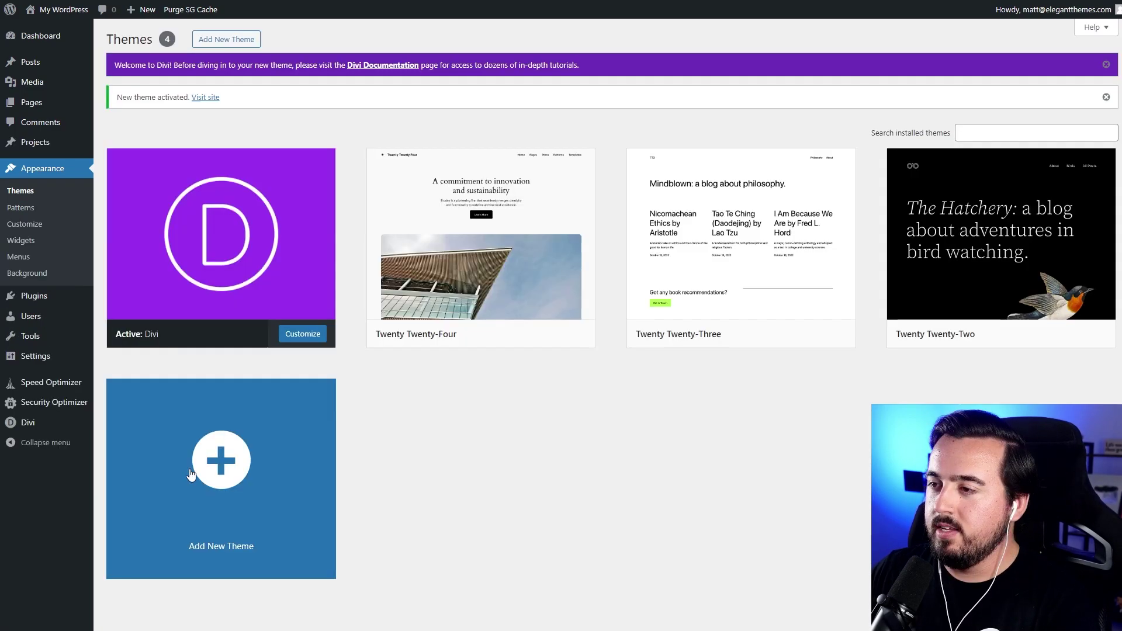
Enter the Elegant Themes username and paste the API key in the update settings of the Divi Theme Options
mouse_move(51, 428)
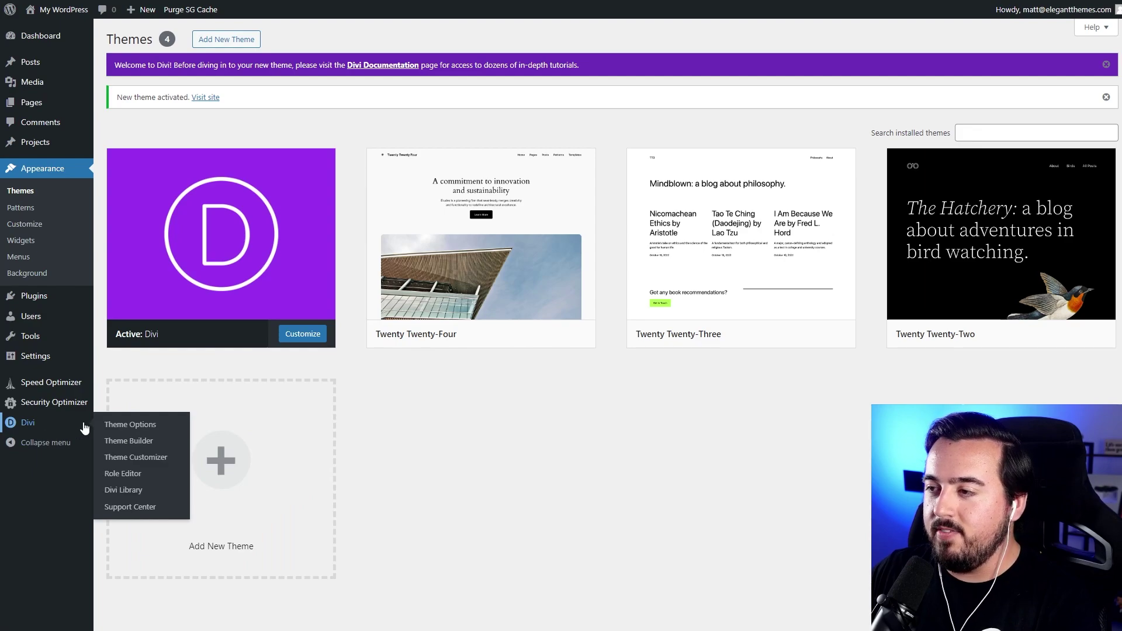
click(116, 425)
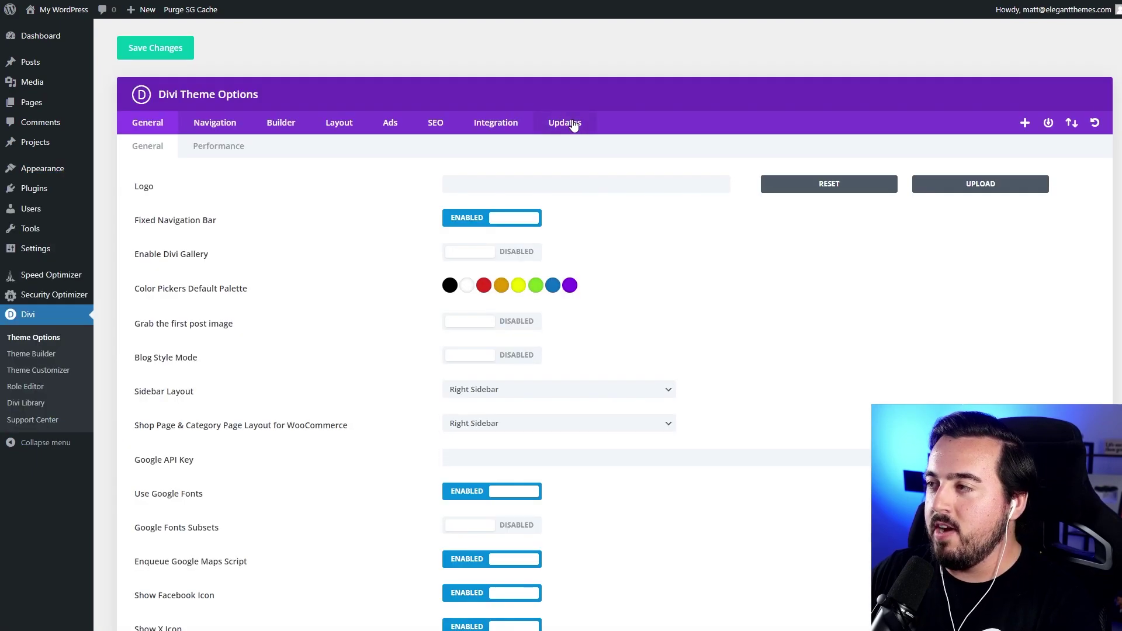
click(564, 122)
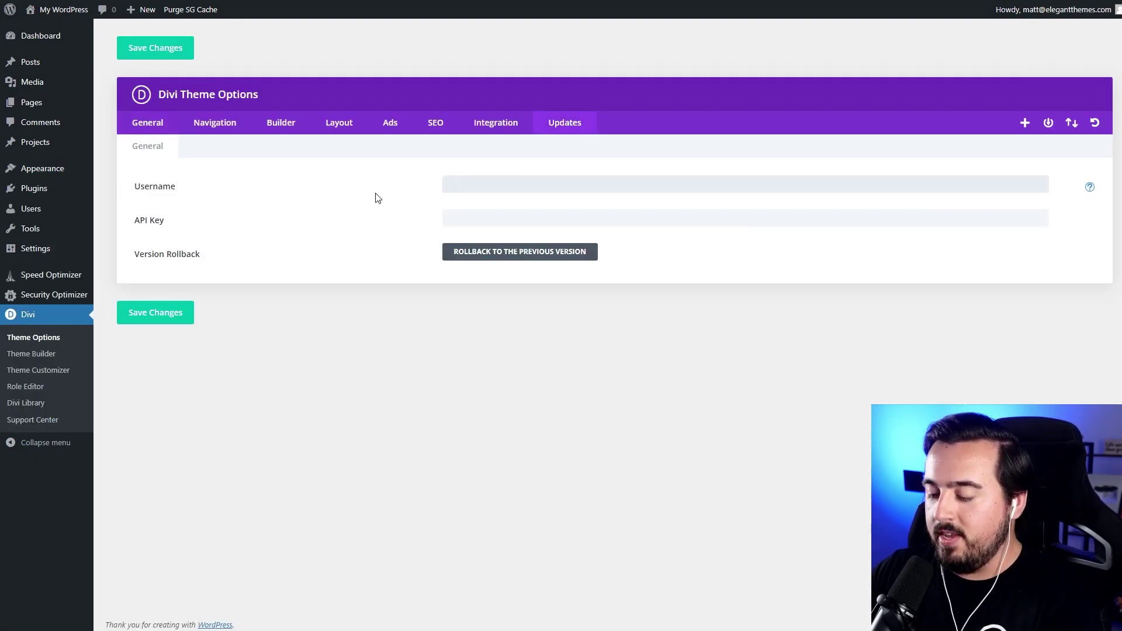
key(Tab)
key(ctrl+v)
key(Tab)
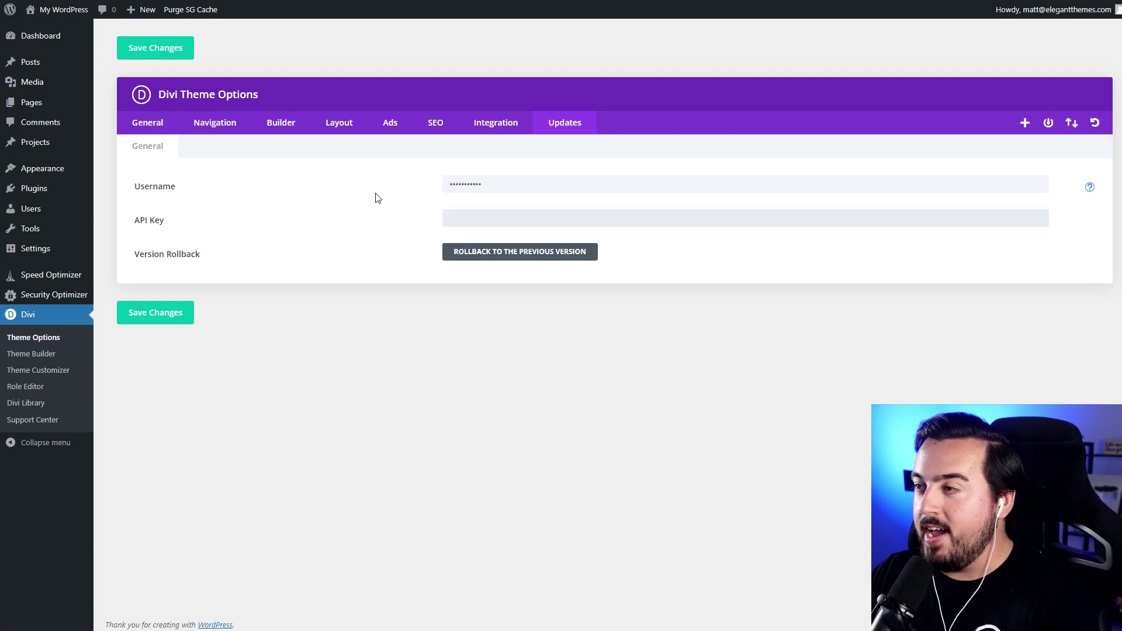
key(ctrl+v)
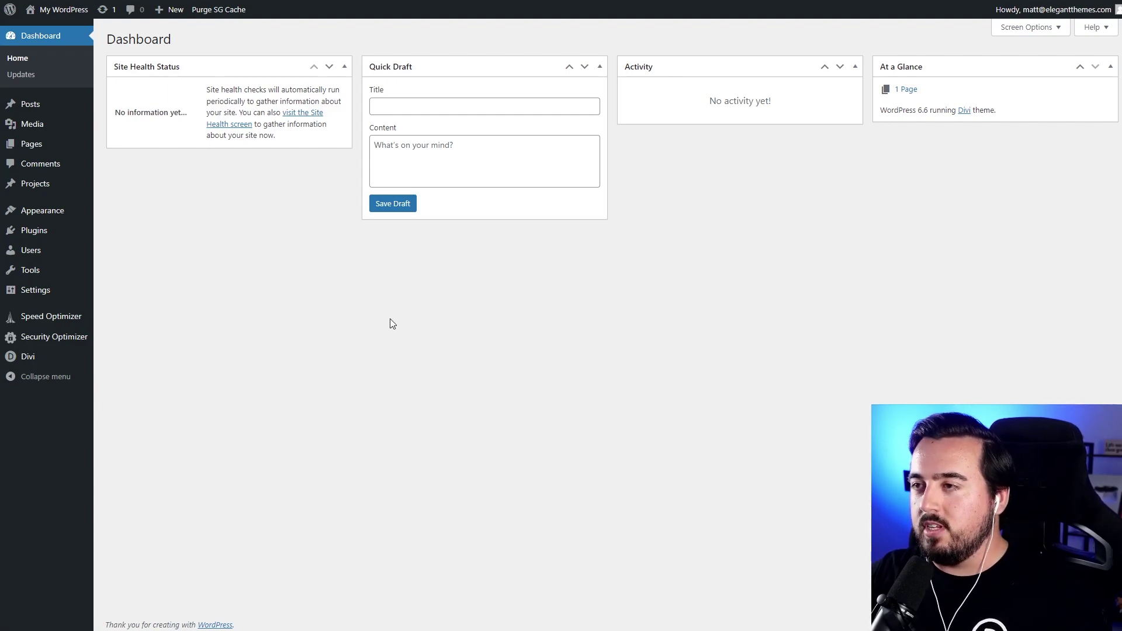
Create a new post titled "Four Fundamentals of a Golf Swing"
click(60, 109)
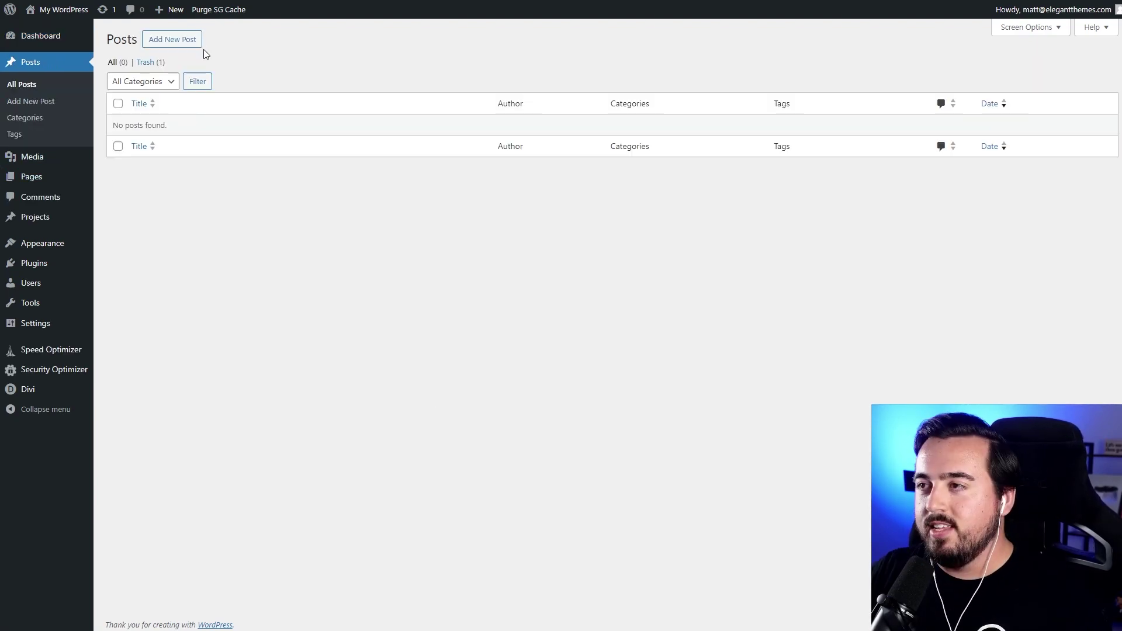
click(186, 47)
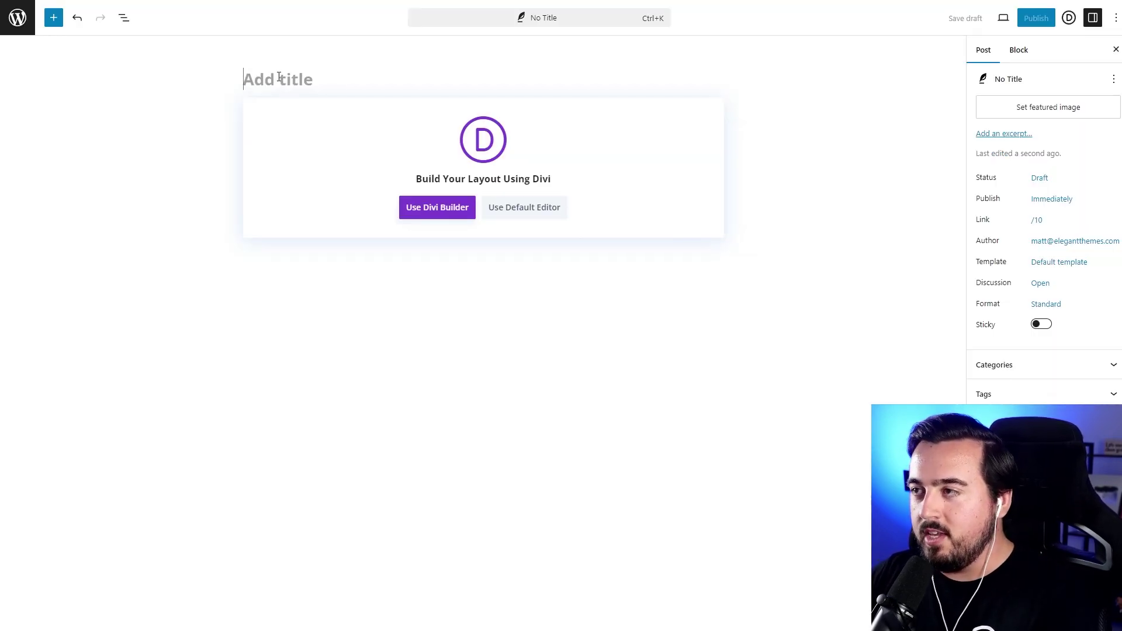
click(251, 75)
key(ctrl+v)
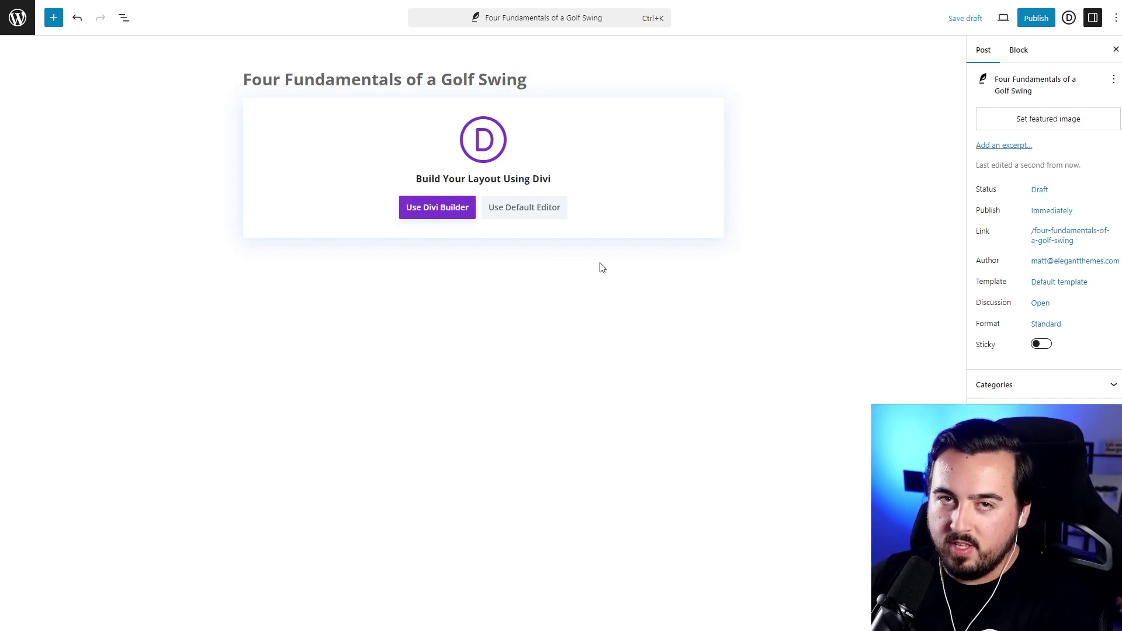
Choose the default editor for the post and add the heading "Learn how to golf like a pro!"
click(551, 212)
click(716, 124)
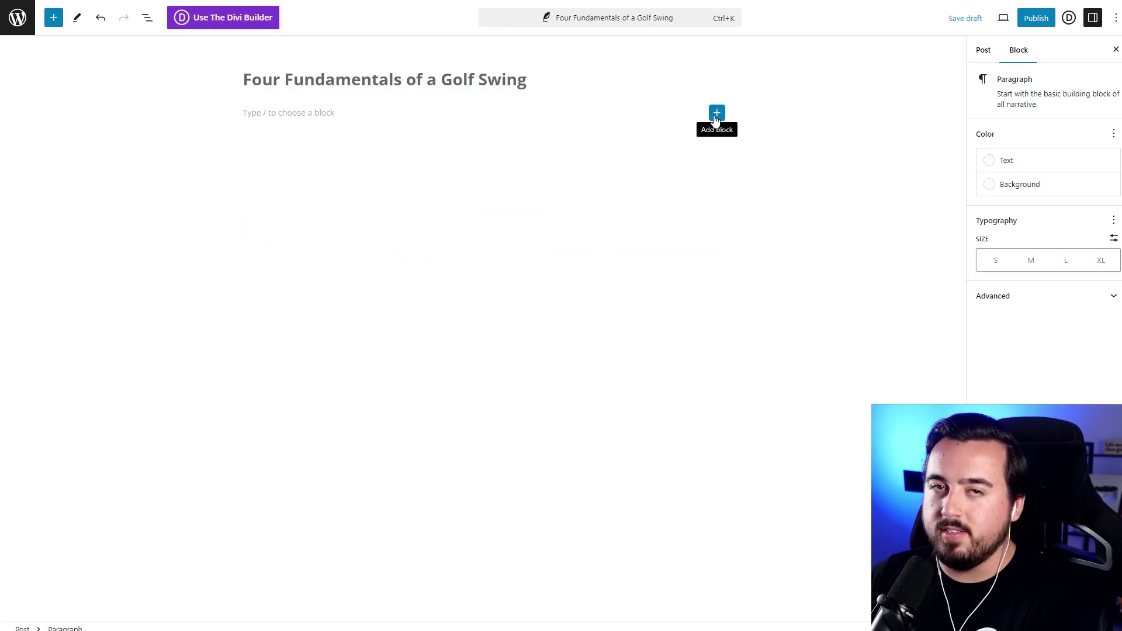
click(717, 115)
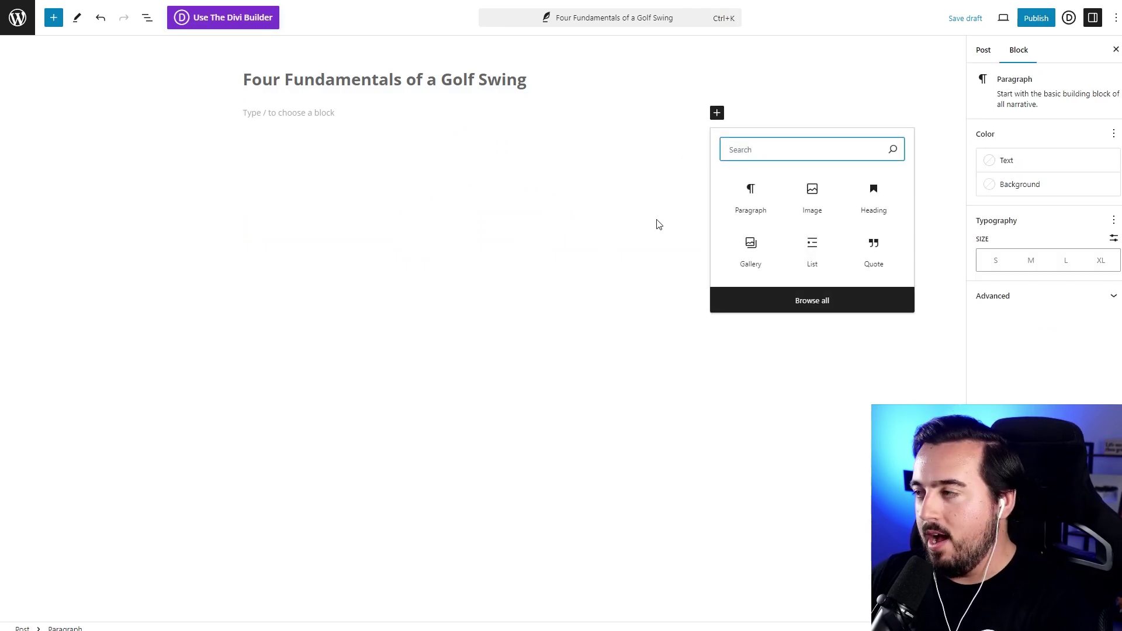
click(854, 199)
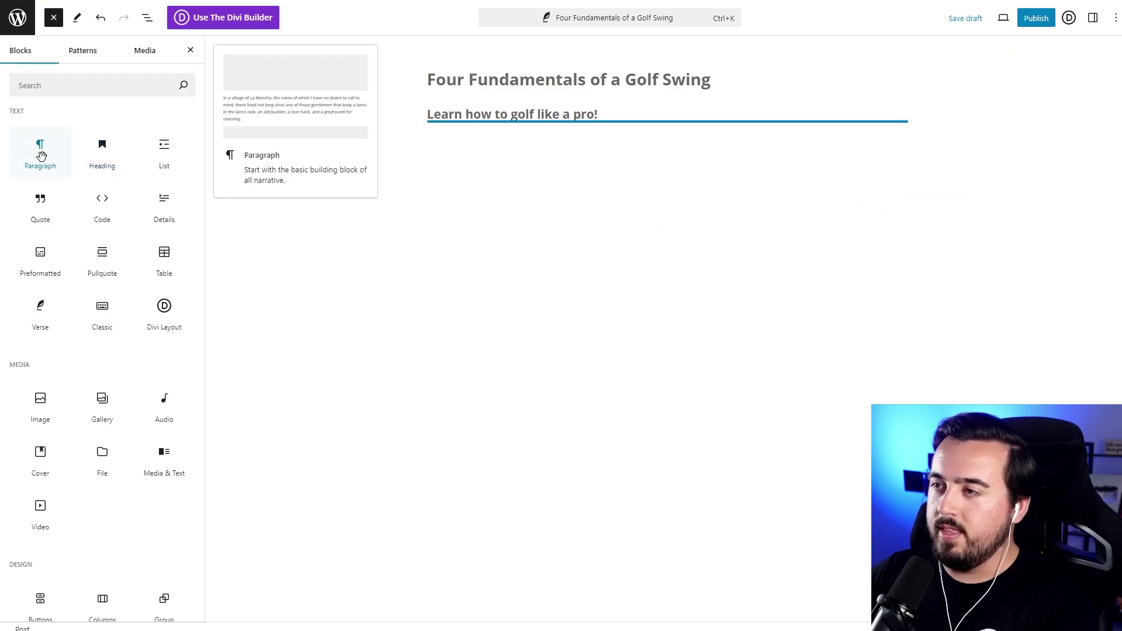
Add the paragraph "Let's go over the four fundamentals of a golf swing." and an image block below the heading, and publish the post
click(41, 154)
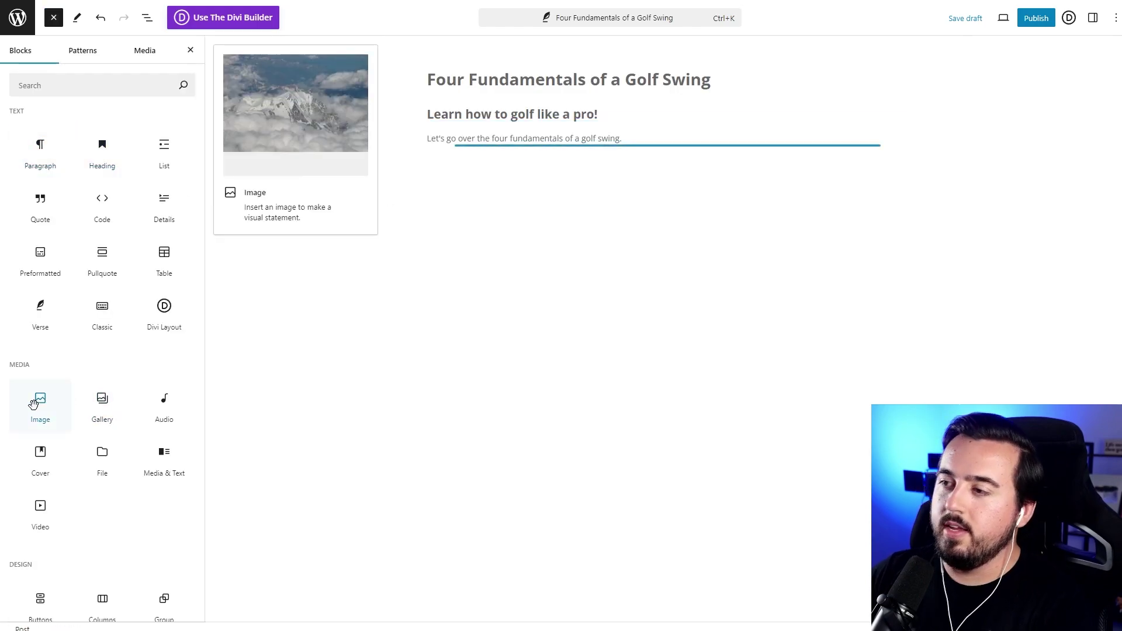
click(40, 396)
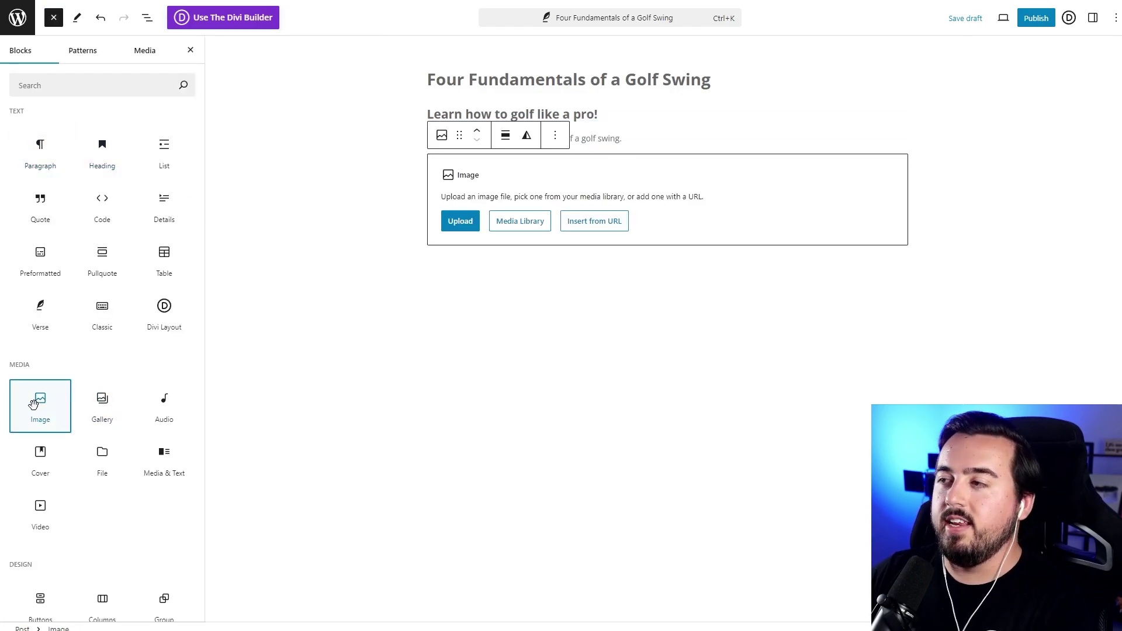
click(1036, 27)
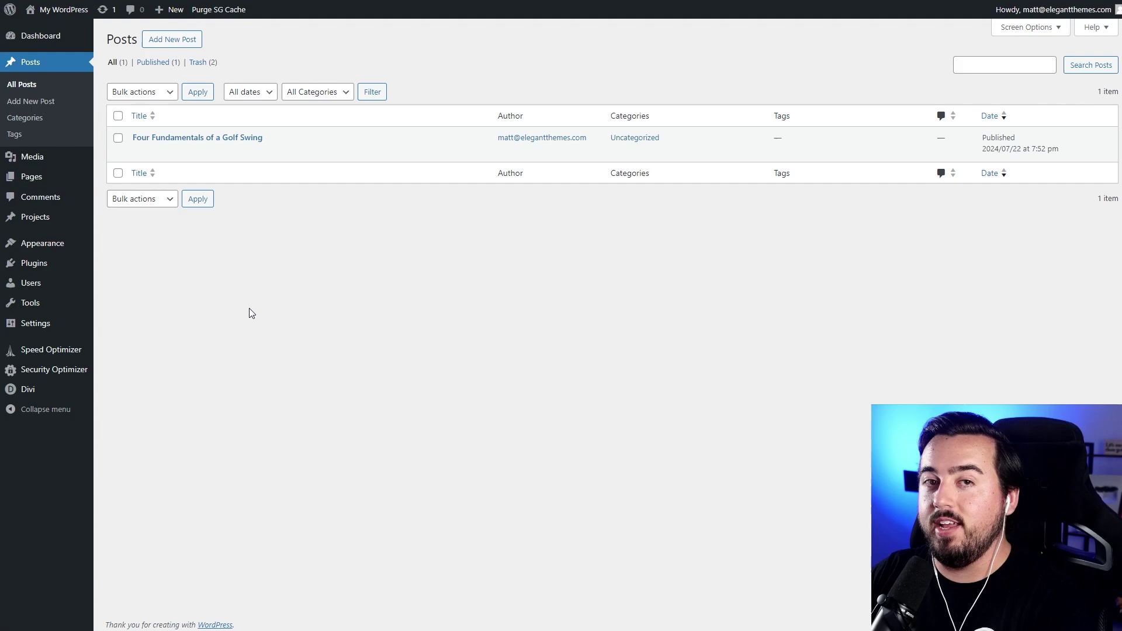
Create a new page titled "Home" and open it in the Divi Builder
click(34, 178)
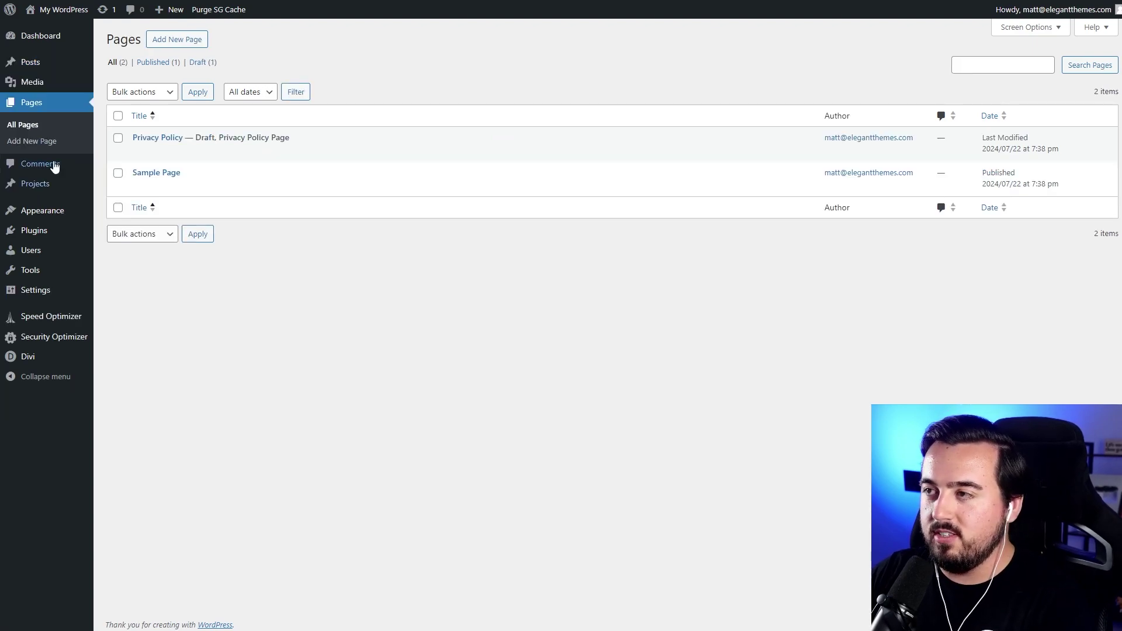
click(177, 39)
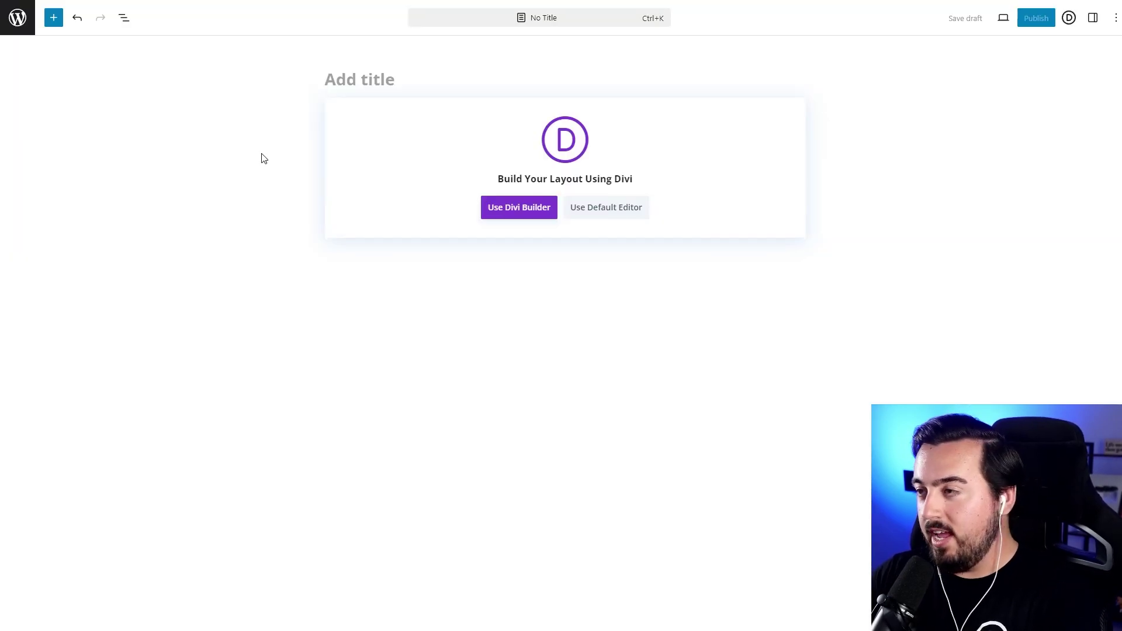
text(Home)
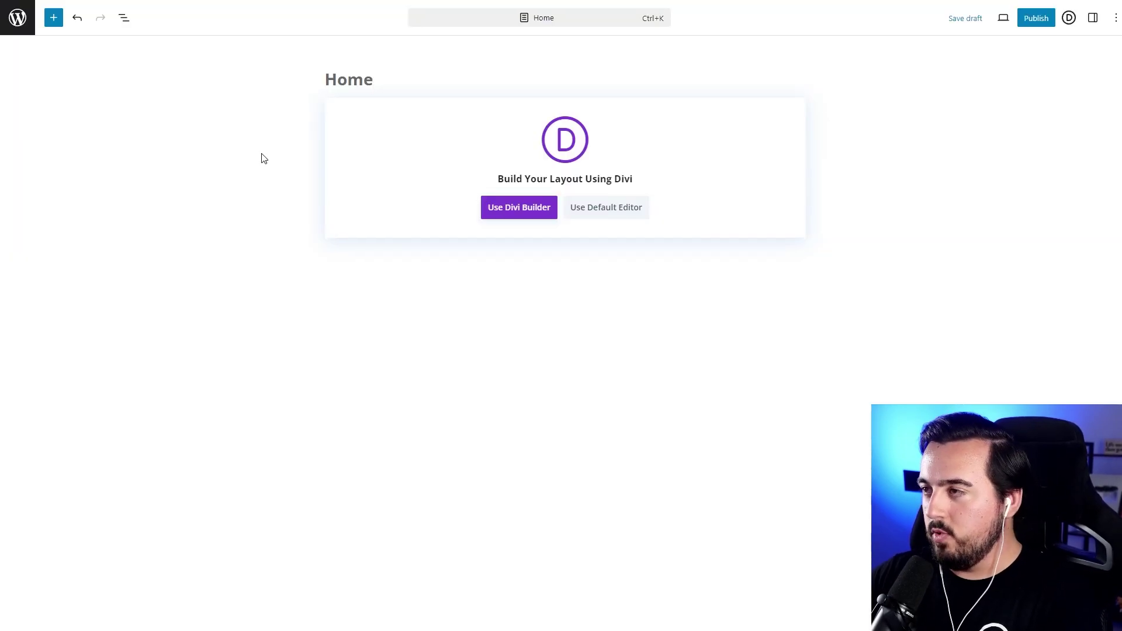
click(529, 209)
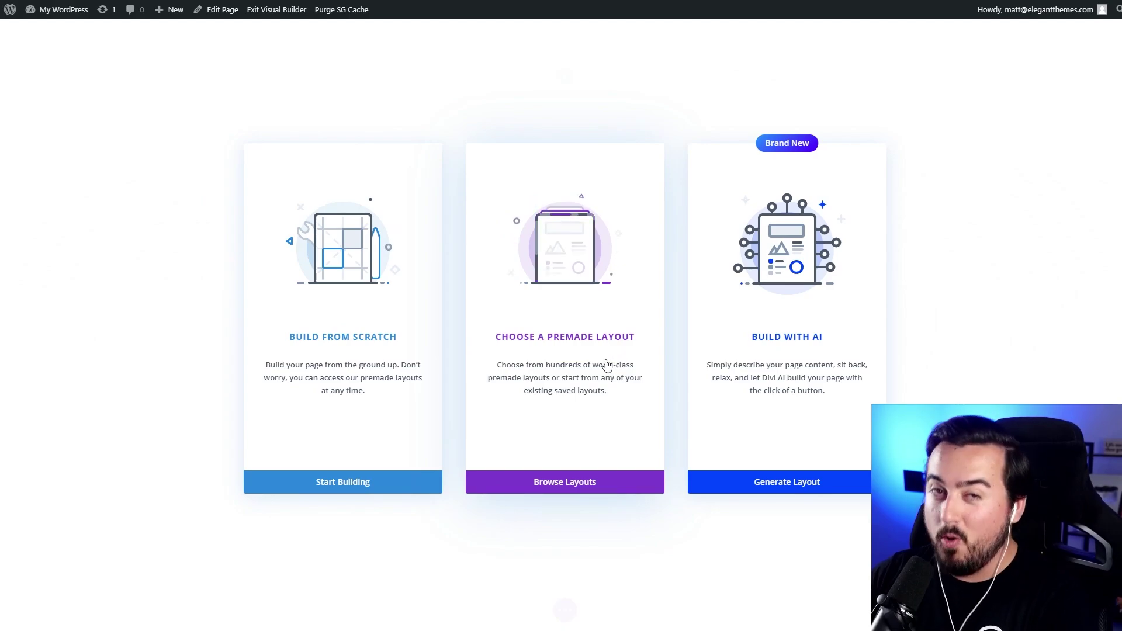
Describe a Divi Golf homepage to Divi AI: four swing steps, pricing of $150 per 30 minutes and $250 per hour, a map and an about section
click(826, 349)
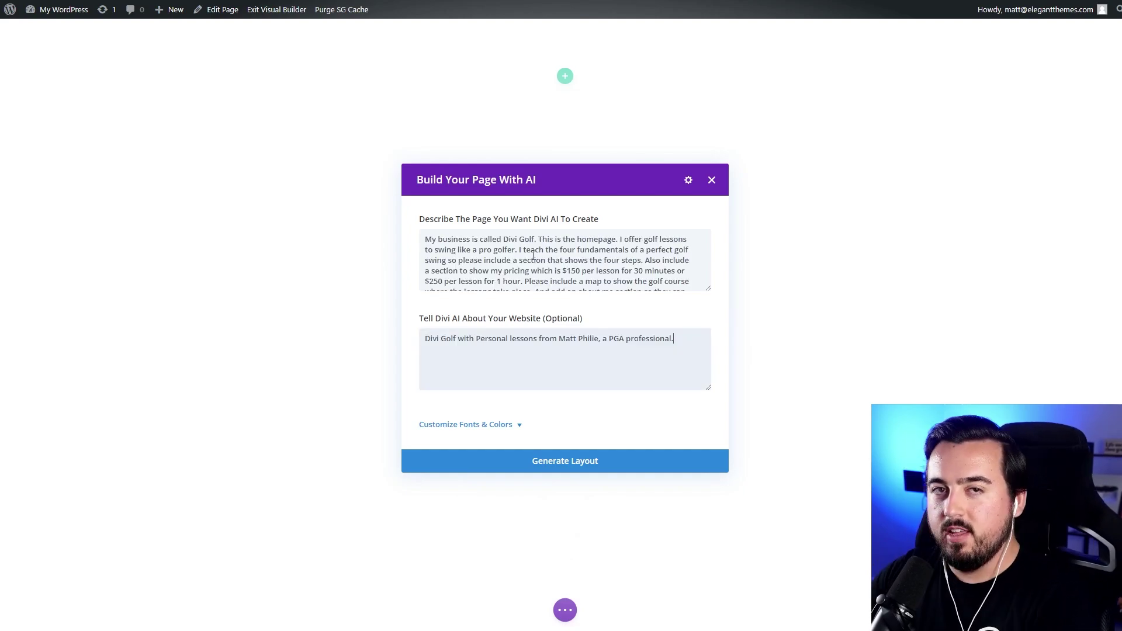
scroll(530, 260, down, 3)
scroll(531, 259, up, 3)
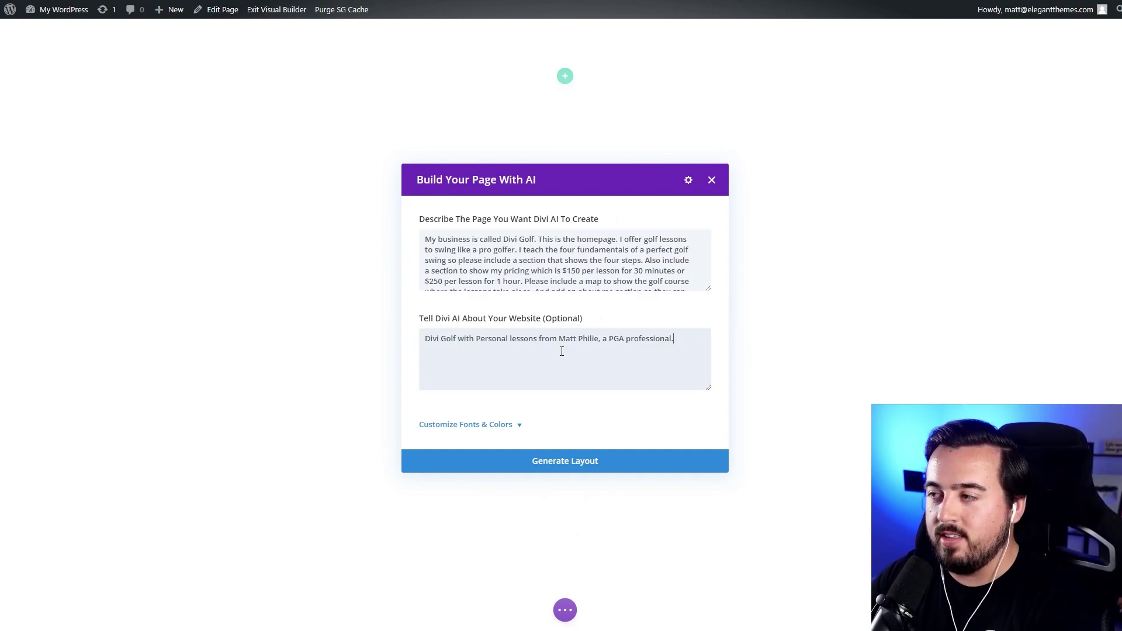
Look through the font and color customization, keep every option at Let AI Choose For Me, and generate the layout
click(468, 425)
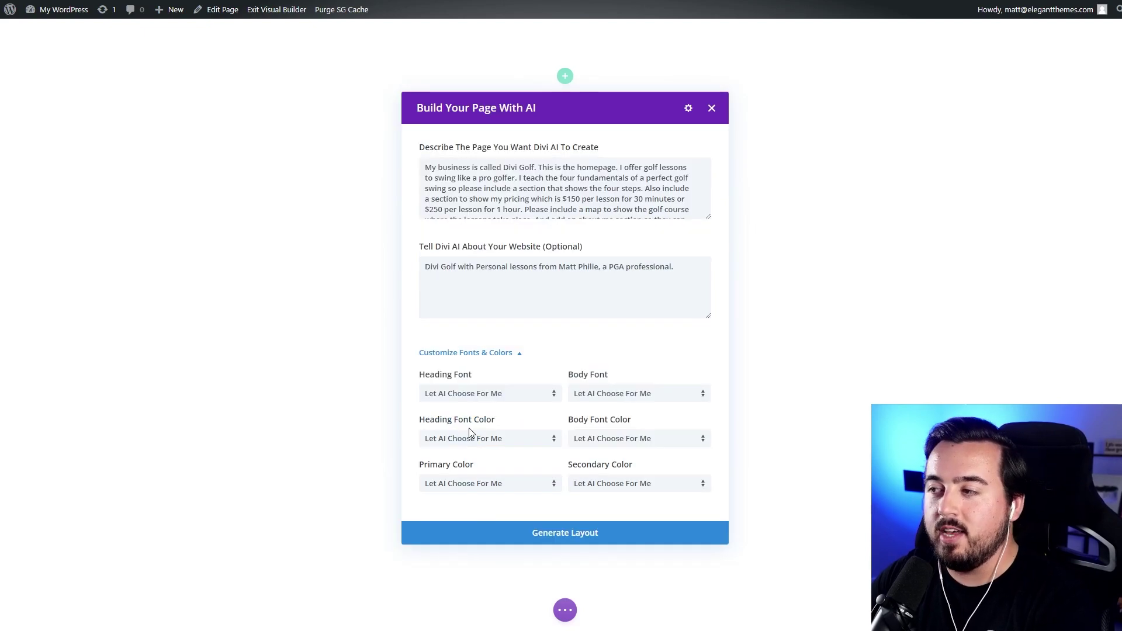
click(515, 396)
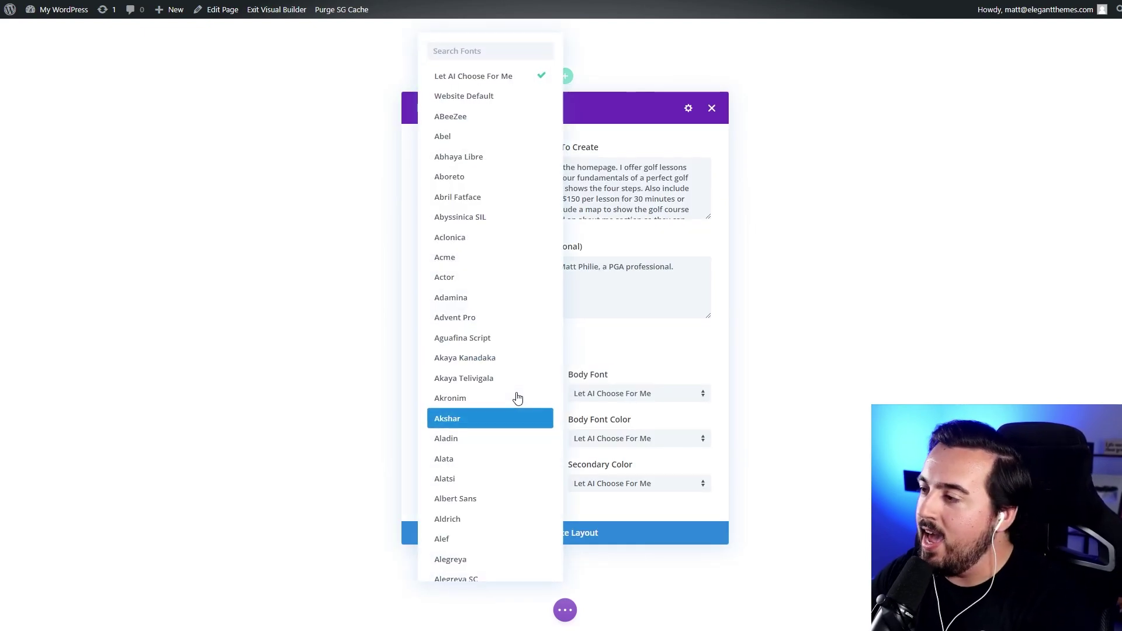
click(624, 366)
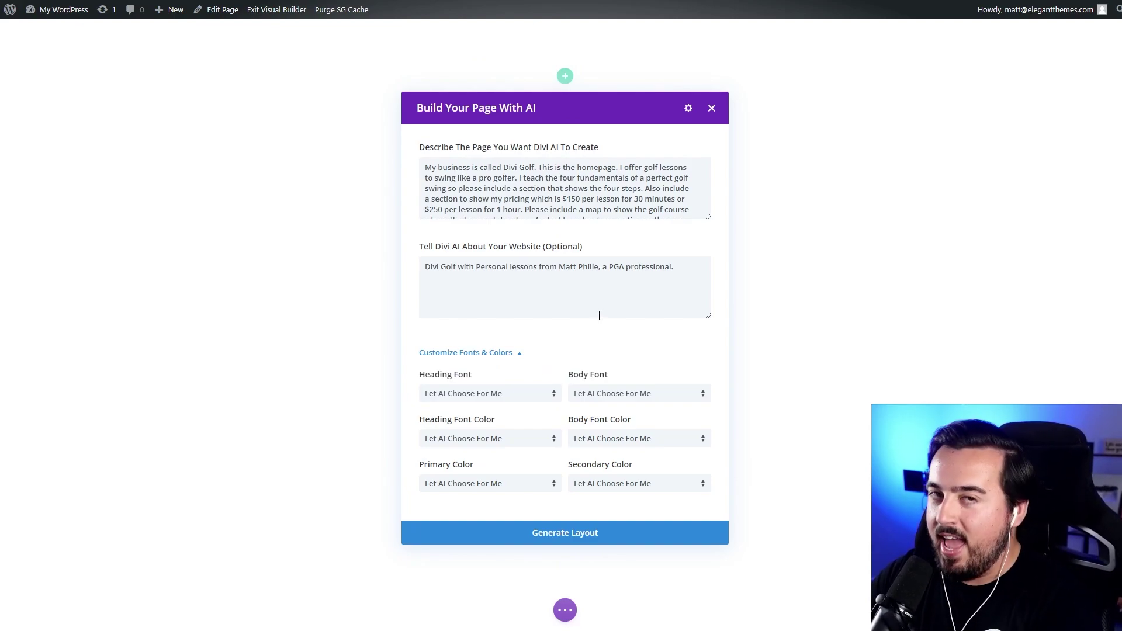
click(545, 541)
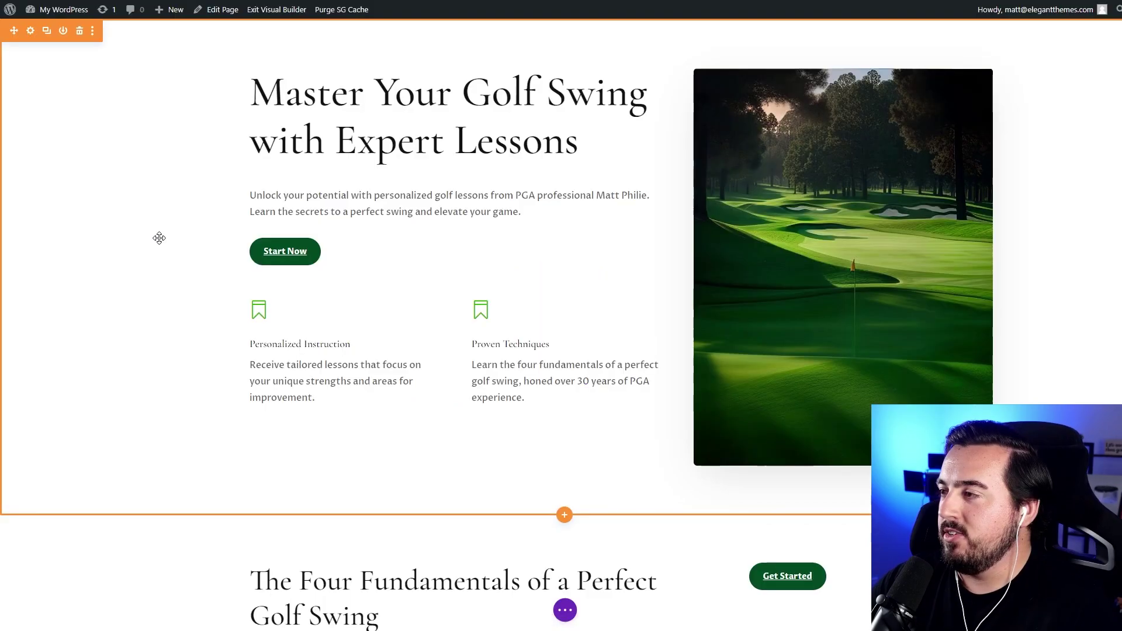
Review the generated homepage's hero, four fundamentals, lesson pricing, contact and about sections
scroll(162, 241, down, 7)
scroll(162, 240, down, 20)
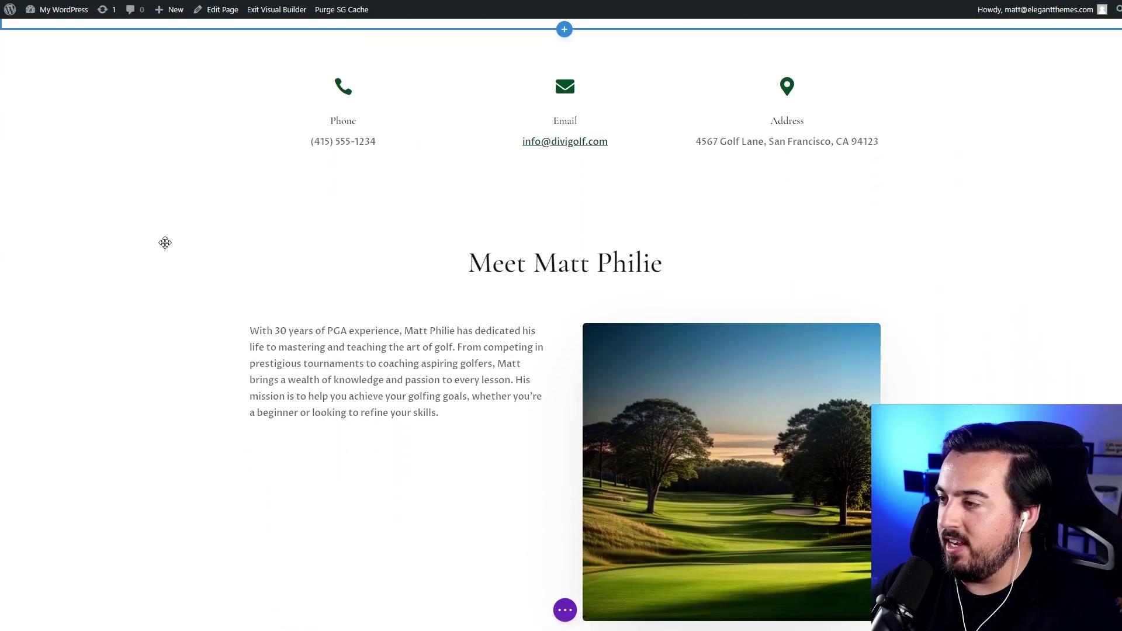
scroll(162, 245, up, 5)
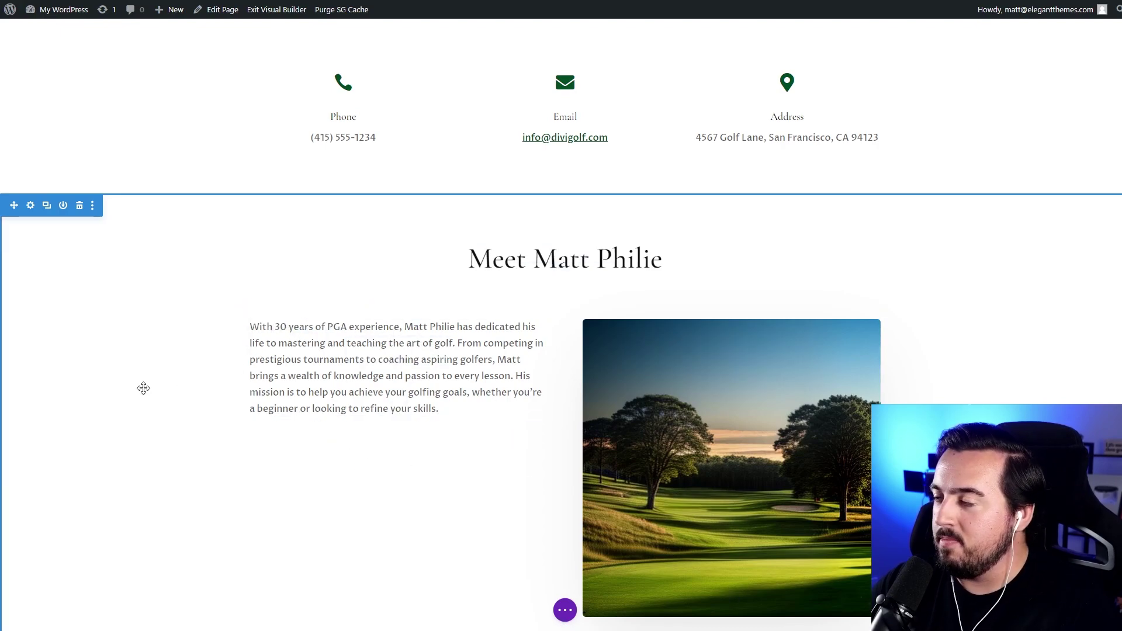
scroll(210, 373, up, 10)
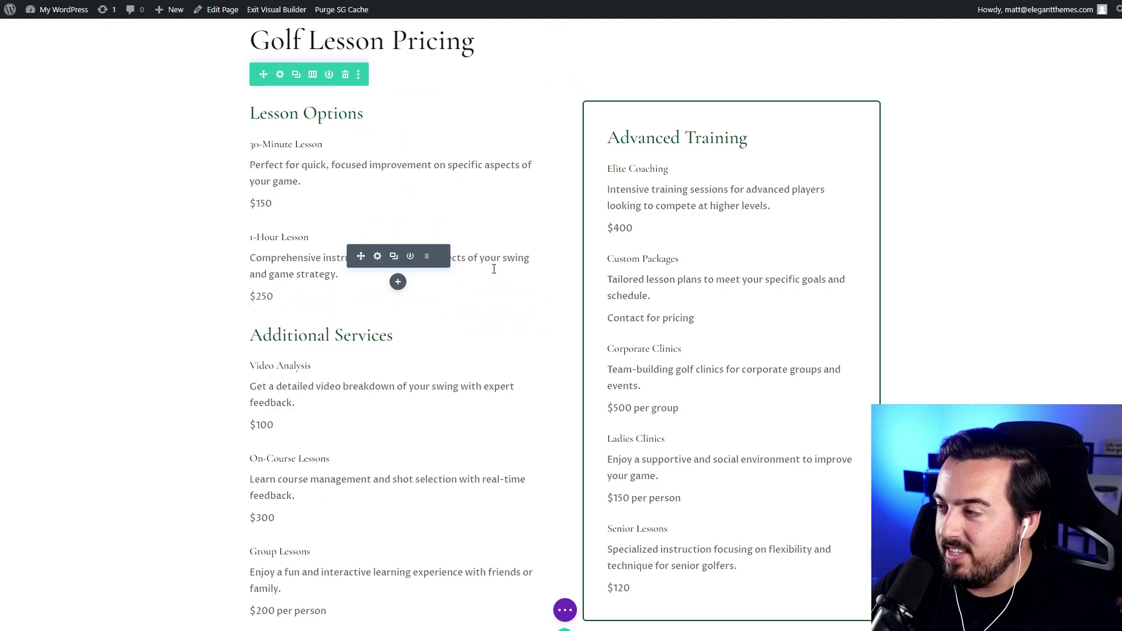
scroll(620, 405, down, 2)
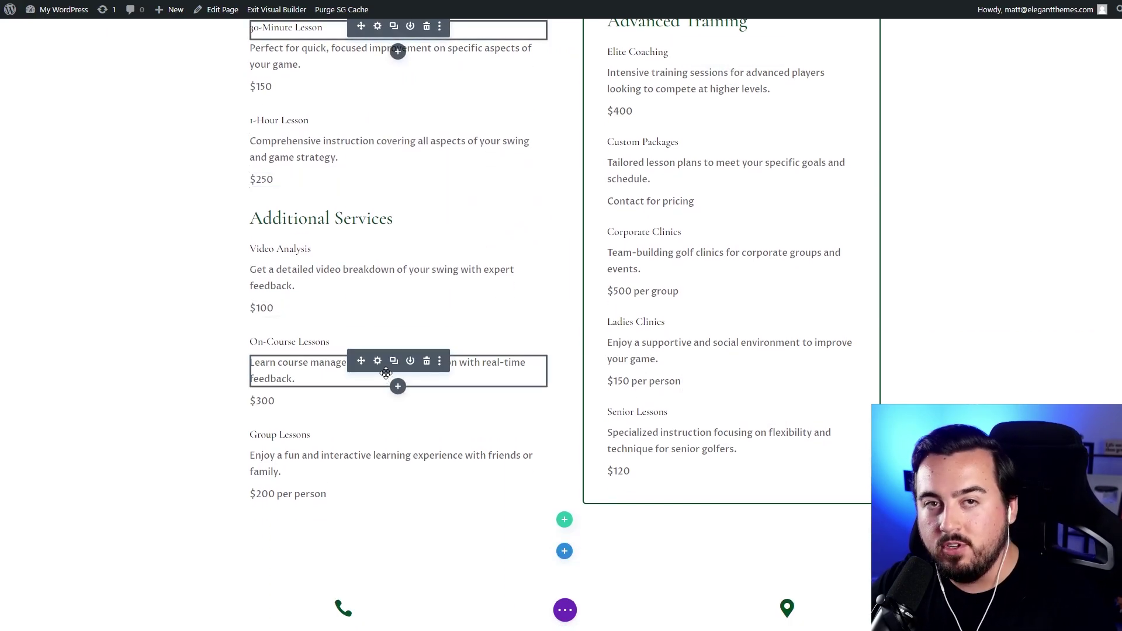
scroll(386, 372, up, 10)
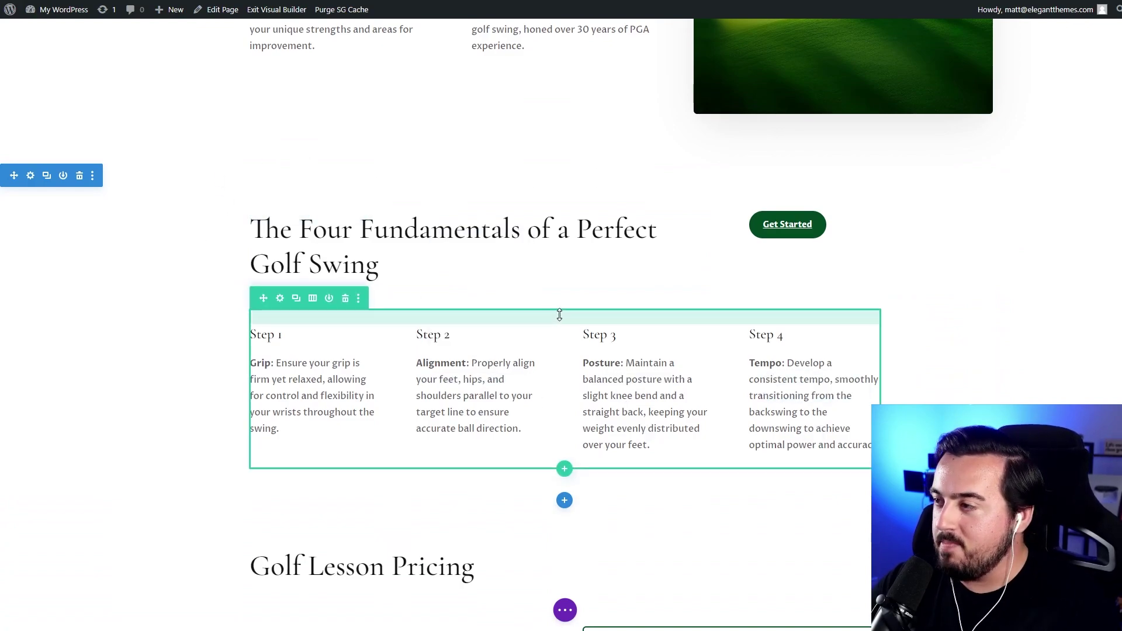
scroll(651, 286, up, 5)
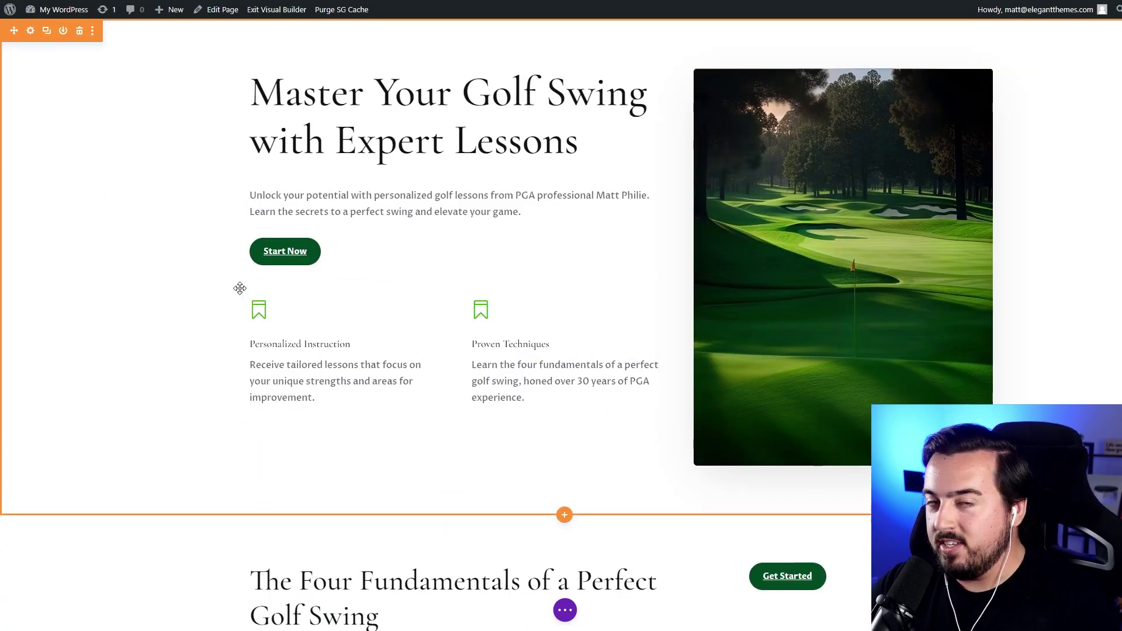